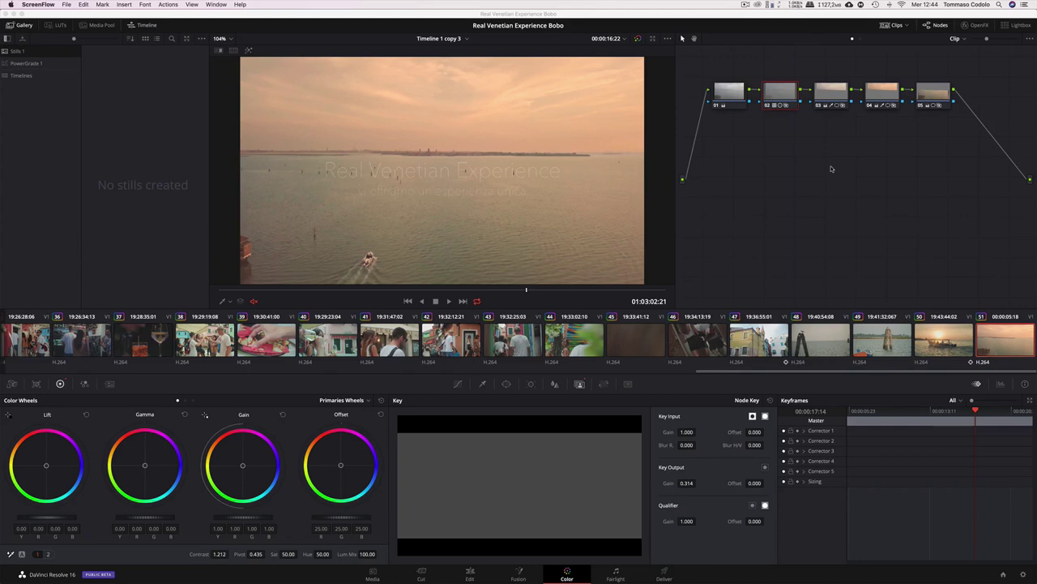
Step: Review the finished warm pink sunset grade on the lagoon shot in full-screen preview
click(886, 241)
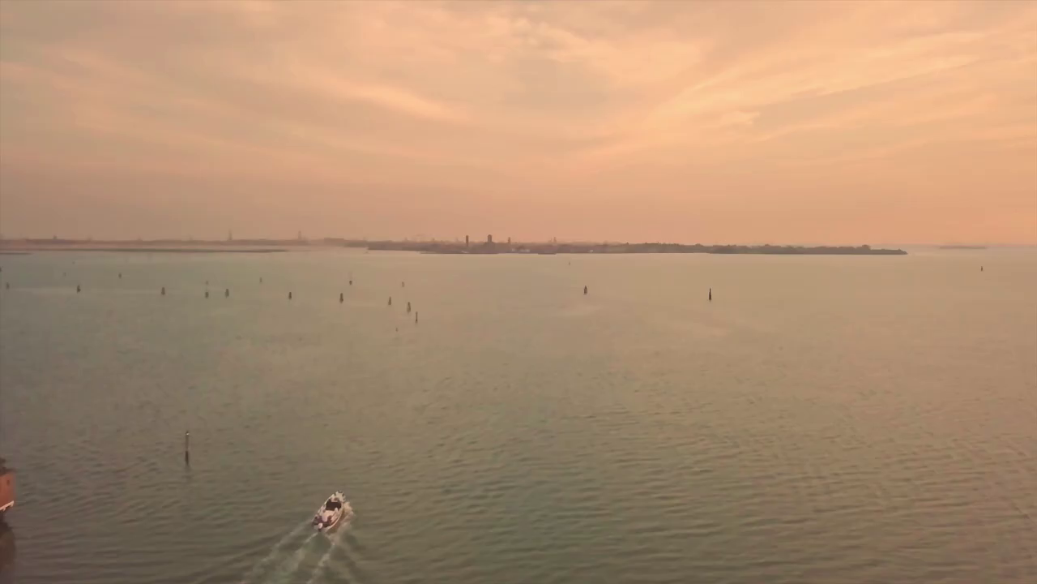
key(Escape)
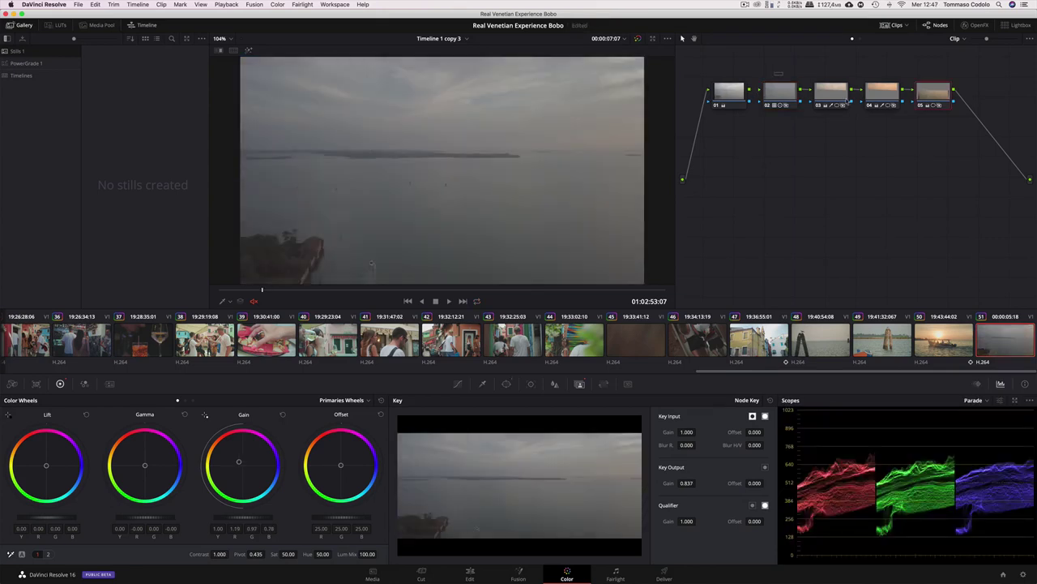
Step: Move nodes 02–05 out of the chain and wire node 01 directly to the output
drag(778, 73, 937, 121)
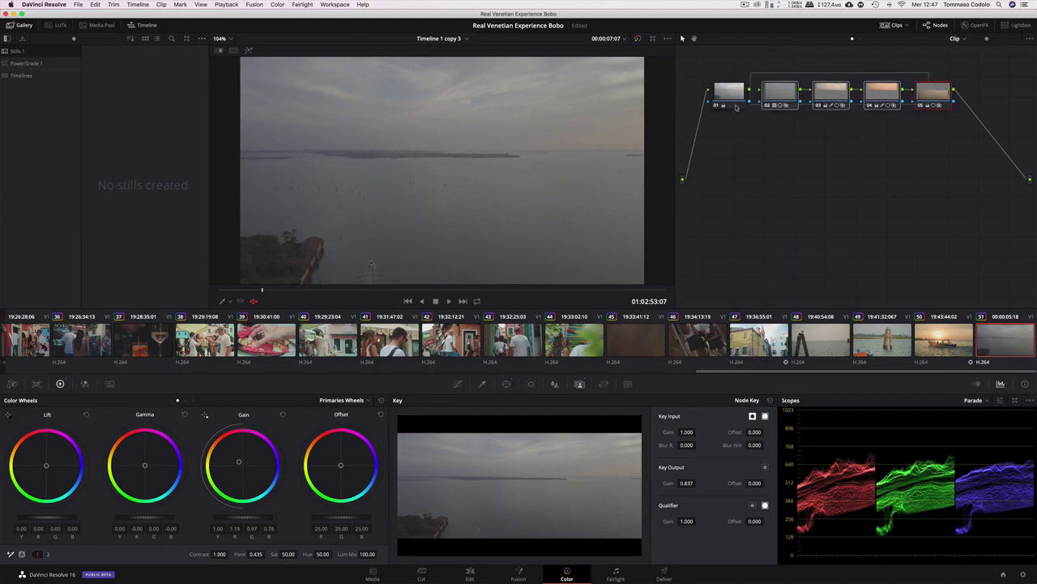
mouse_move(779, 91)
mouse_down()
mouse_move(758, 174)
mouse_move(708, 287)
mouse_up()
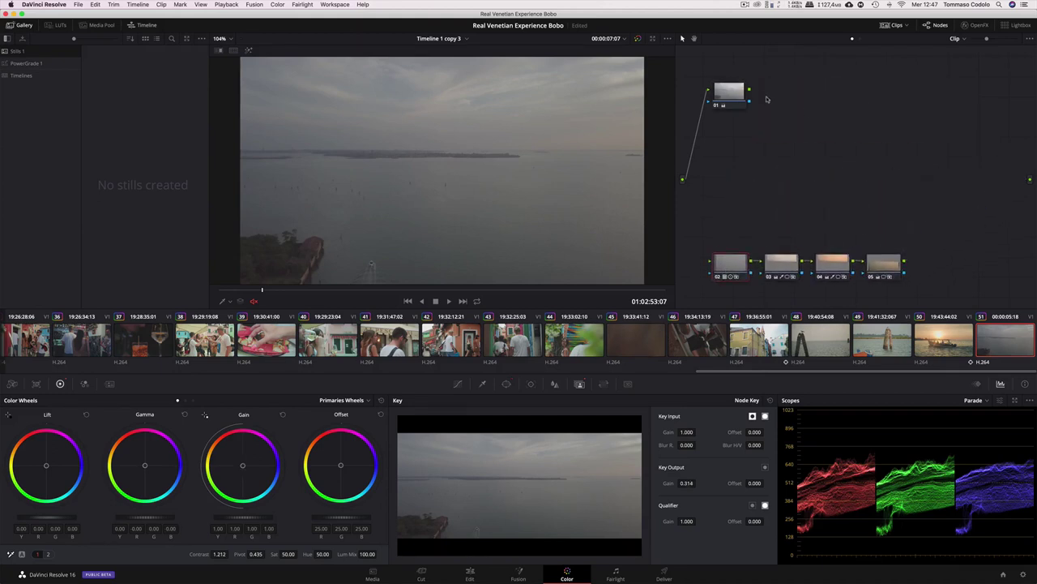
drag(750, 90, 1030, 180)
click(729, 91)
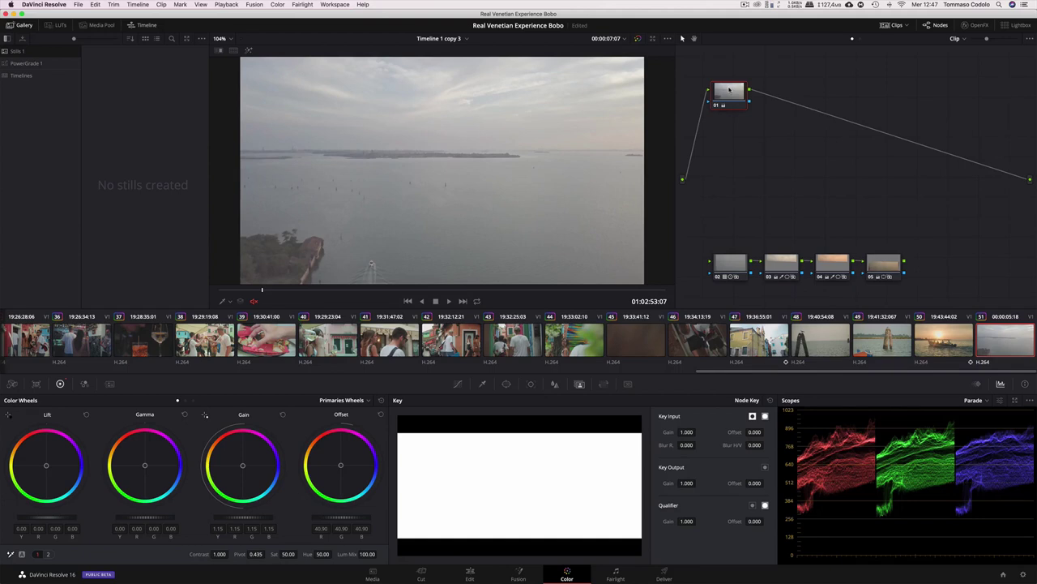
Step: Reset node 01's grade so the lagoon shot goes flat grey
key(ctrl+d)
key(ctrl+d)
key(ctrl+d)
key(ctrl+d)
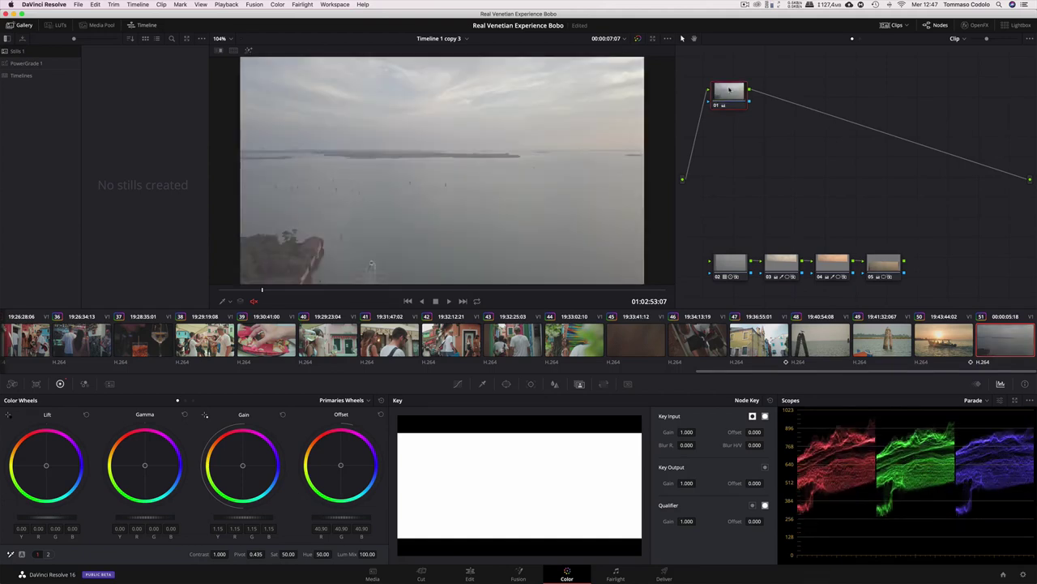
right_click(730, 91)
click(763, 95)
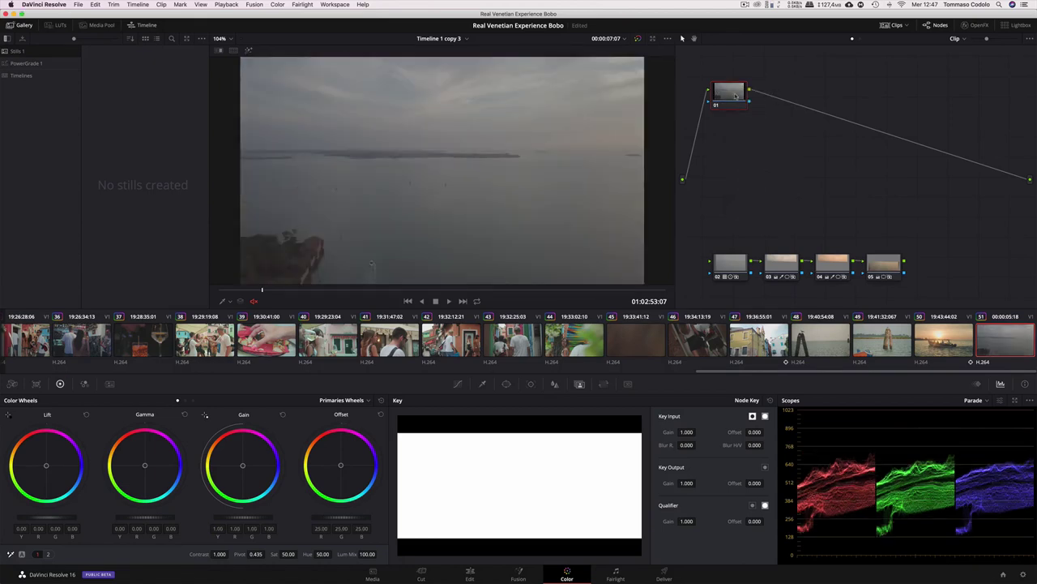
Step: Raise node 01's gain to 1.28, lower lift, lift gamma slightly, and add serial node 06
drag(239, 519, 261, 518)
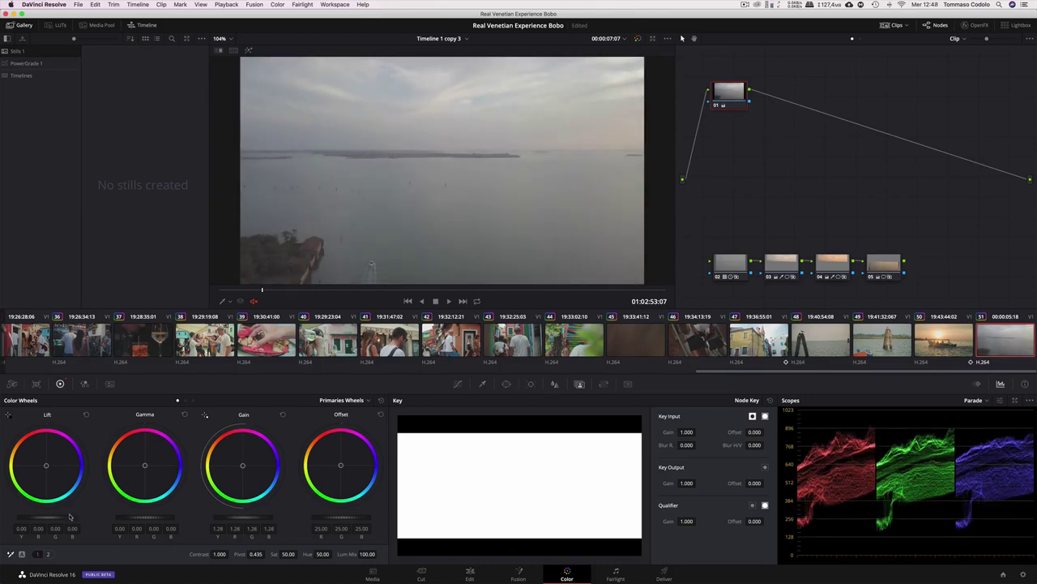
drag(64, 517, 58, 518)
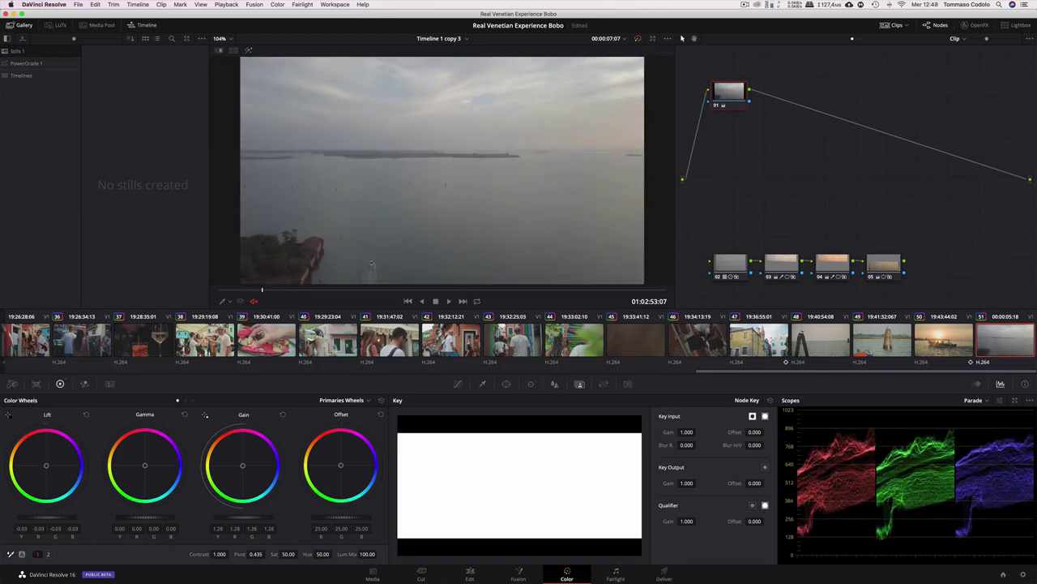
drag(138, 518, 147, 518)
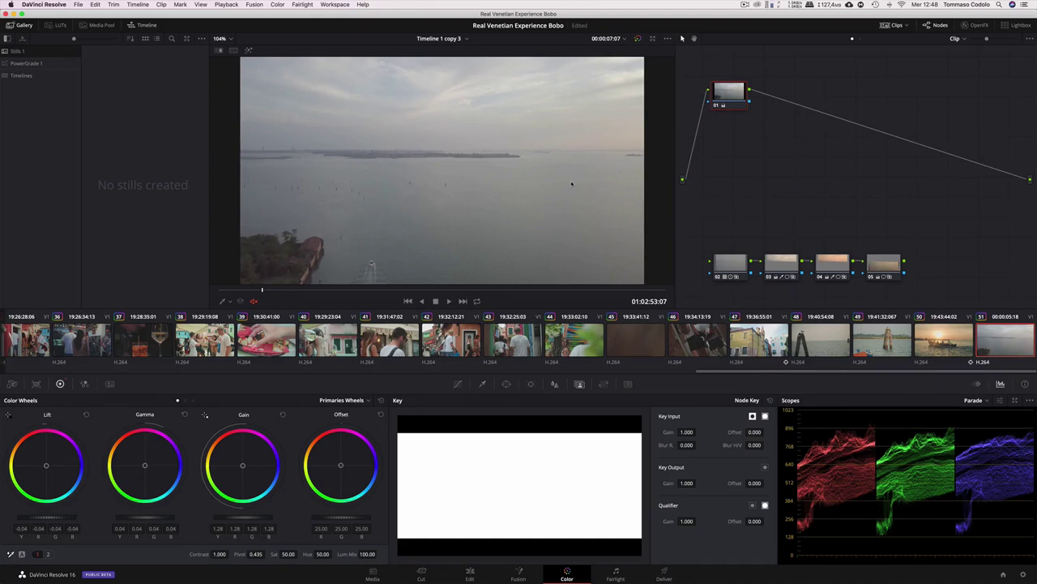
key(alt+s)
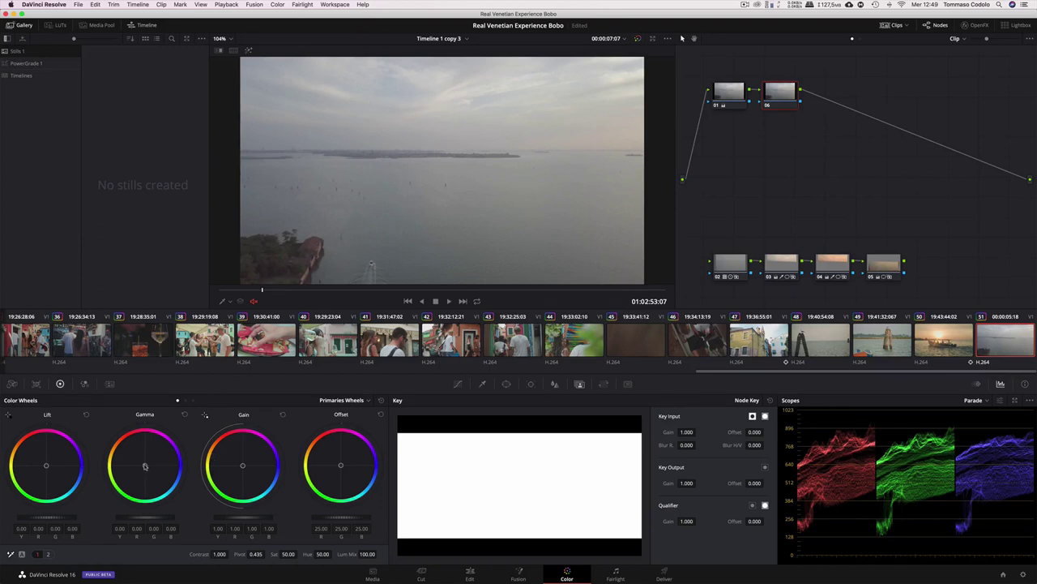
Step: Try a pink midtone shift on node 06, undo it, and show the power window shapes
drag(144, 465, 135, 450)
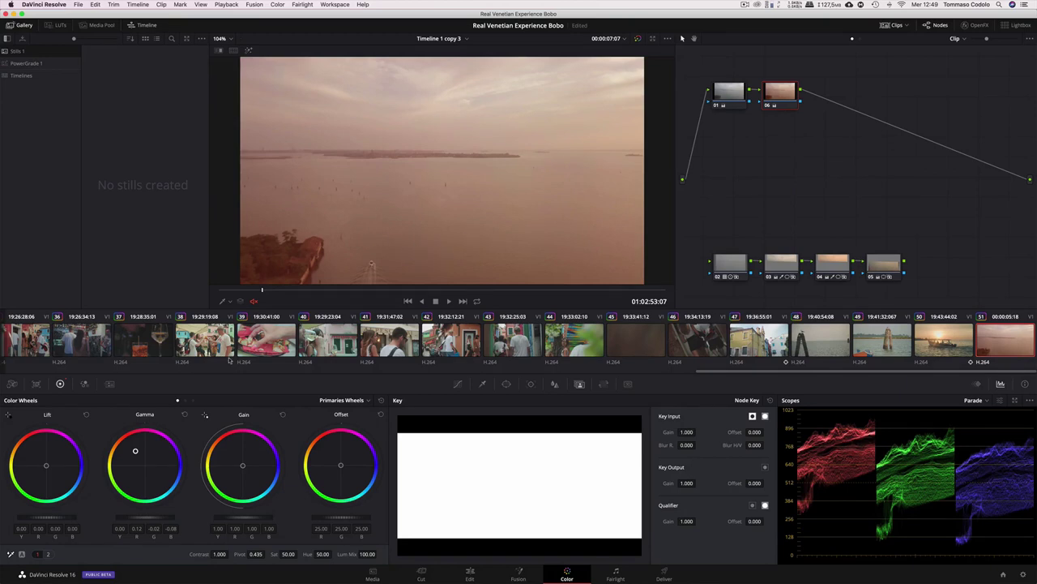
key(ctrl+z)
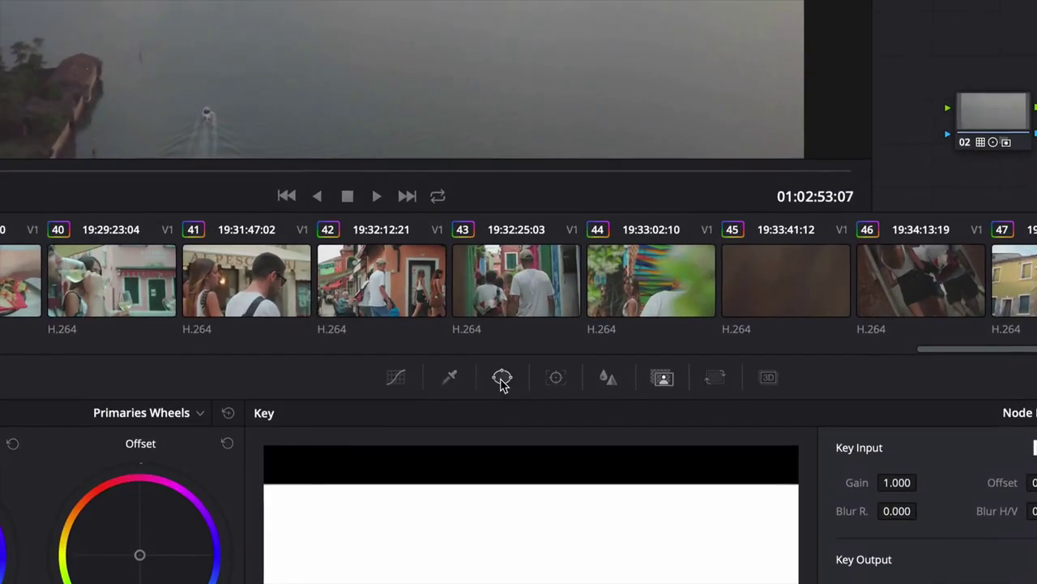
click(506, 385)
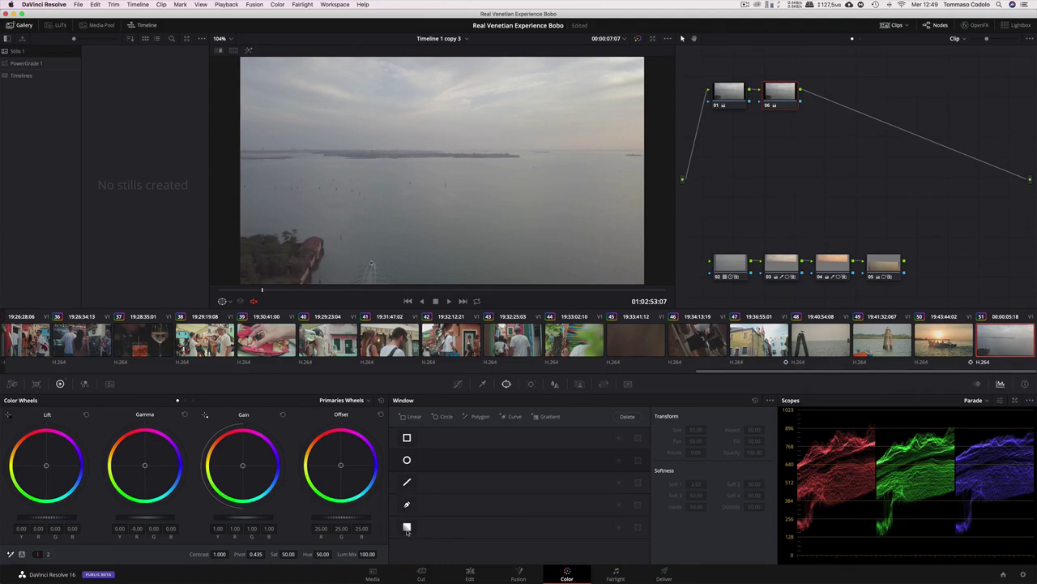
Step: Add a linear window spanning the sky, its lower edge on the horizon
click(407, 438)
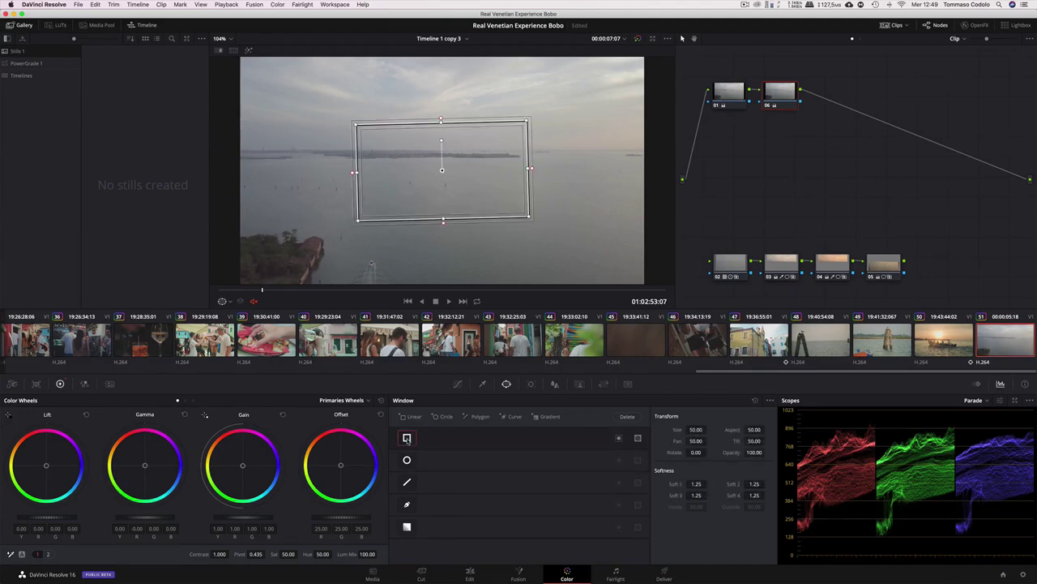
mouse_move(447, 173)
mouse_down()
mouse_move(449, 145)
mouse_move(344, 102)
mouse_move(315, 103)
mouse_up()
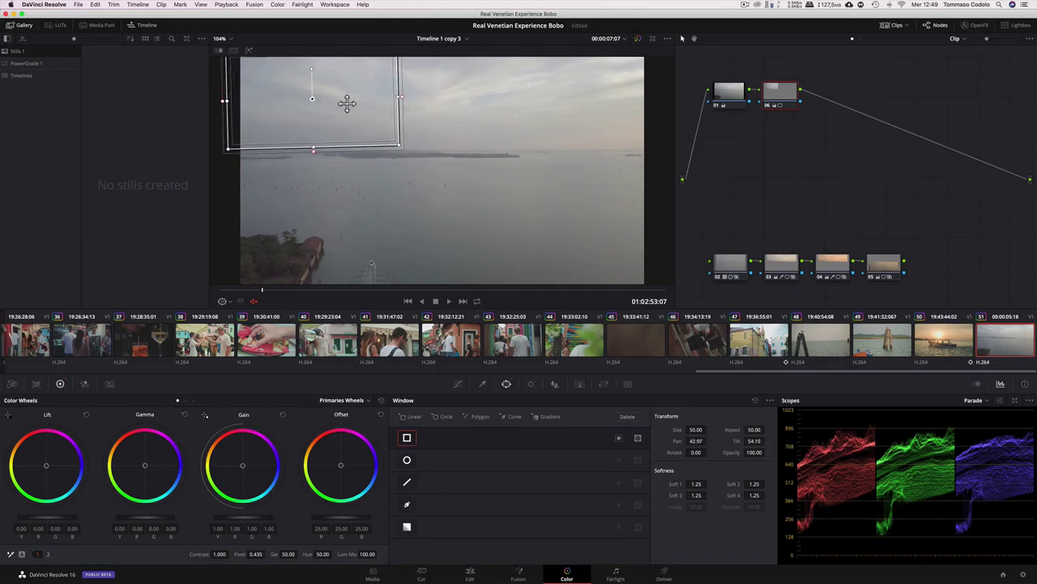
drag(402, 104, 656, 114)
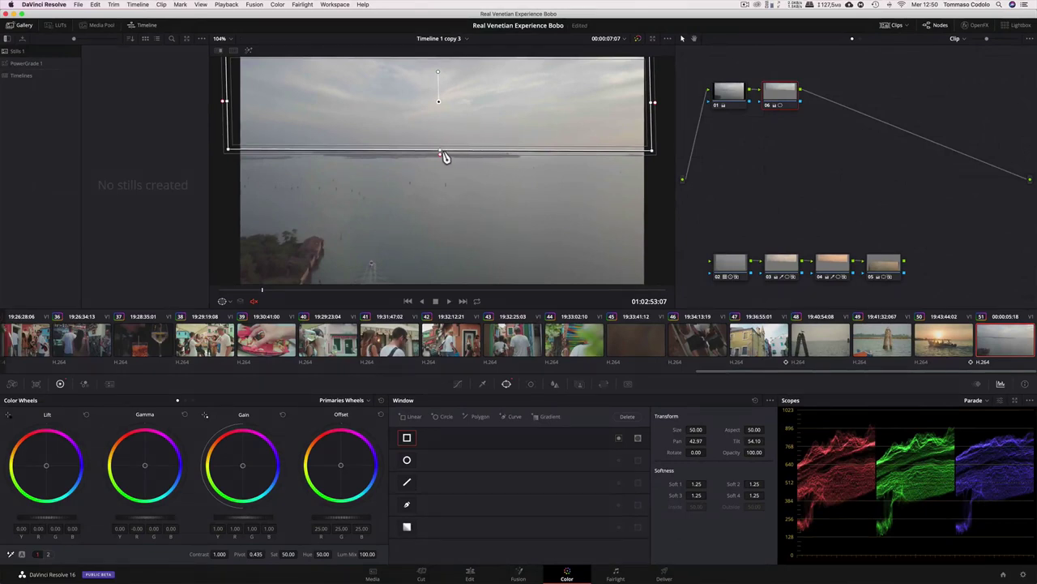
drag(443, 156, 441, 160)
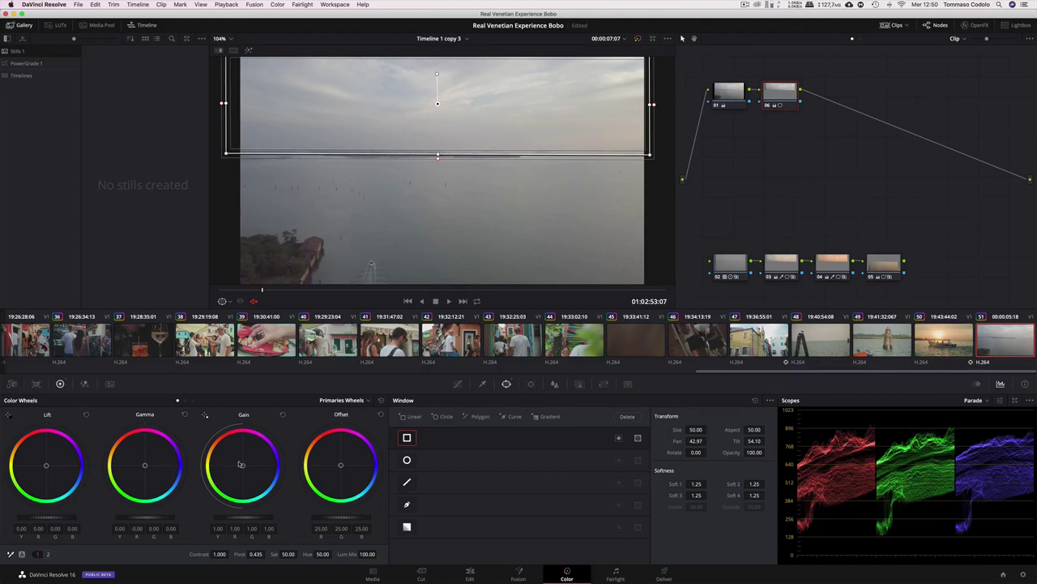
Step: Tint the windowed sky warm pink with the Gamma, Gain and Lift wheels
drag(144, 465, 137, 450)
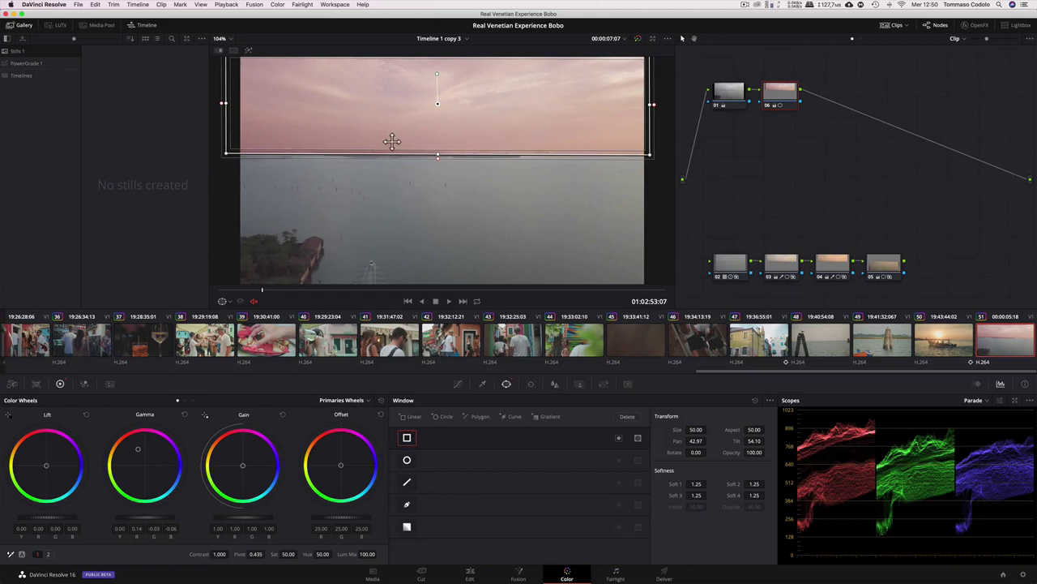
drag(242, 464, 230, 450)
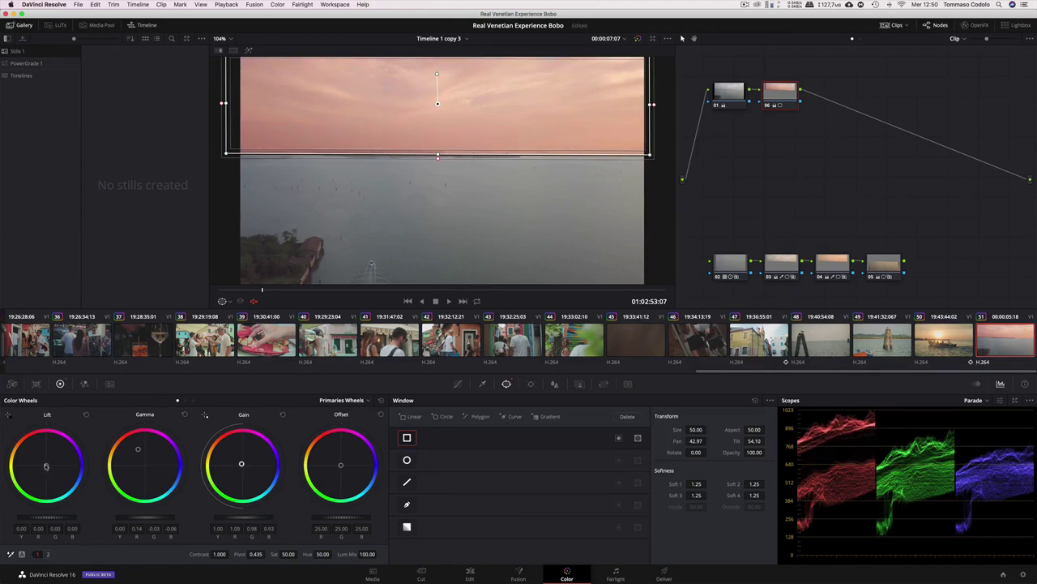
drag(46, 465, 36, 452)
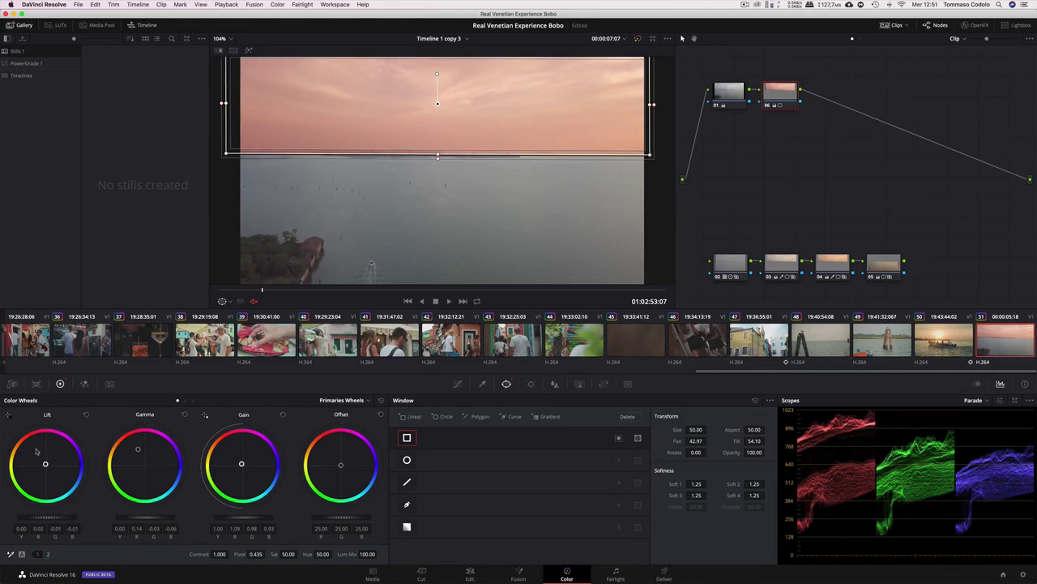
key(ctrl+d)
key(ctrl+d)
key(ctrl+d)
key(ctrl+d)
key(ctrl+d)
key(ctrl+d)
key(ctrl+d)
Step: Set playback to loop and add serial node 07 after node 06
click(477, 302)
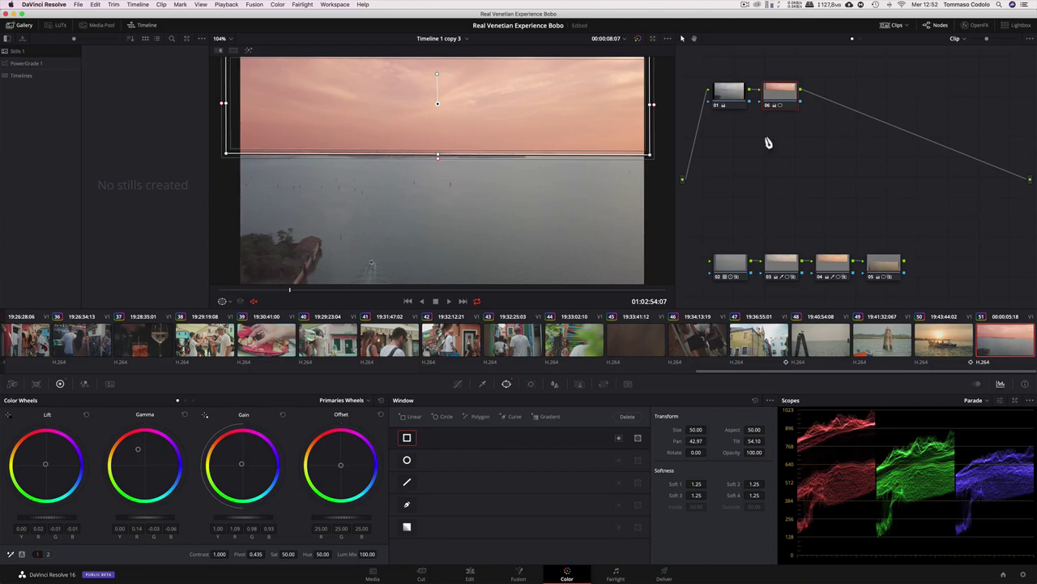
key(alt+s)
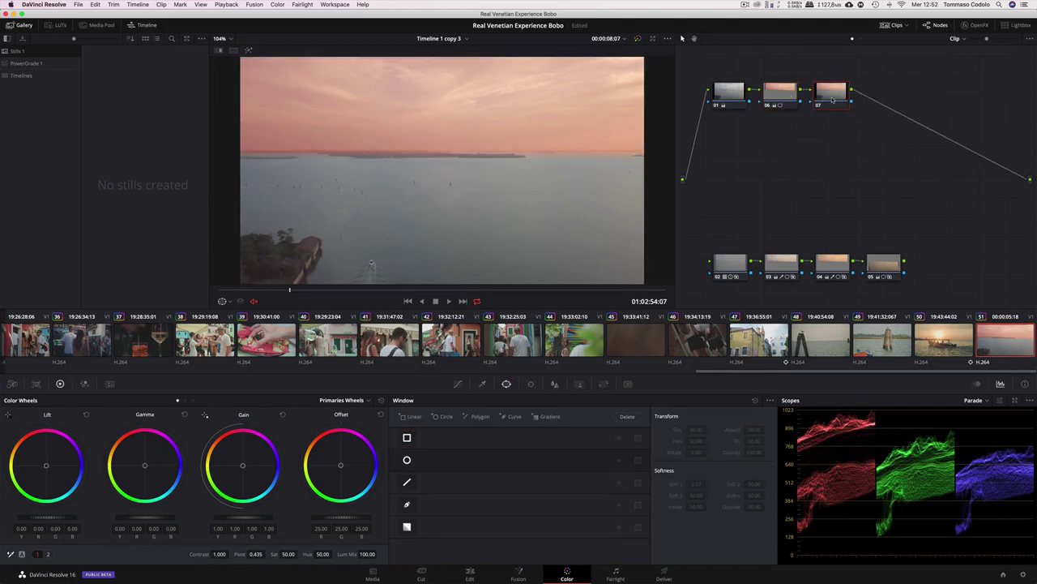
Step: Add a linear window on node 07 covering the water from horizon to frame bottom
click(406, 438)
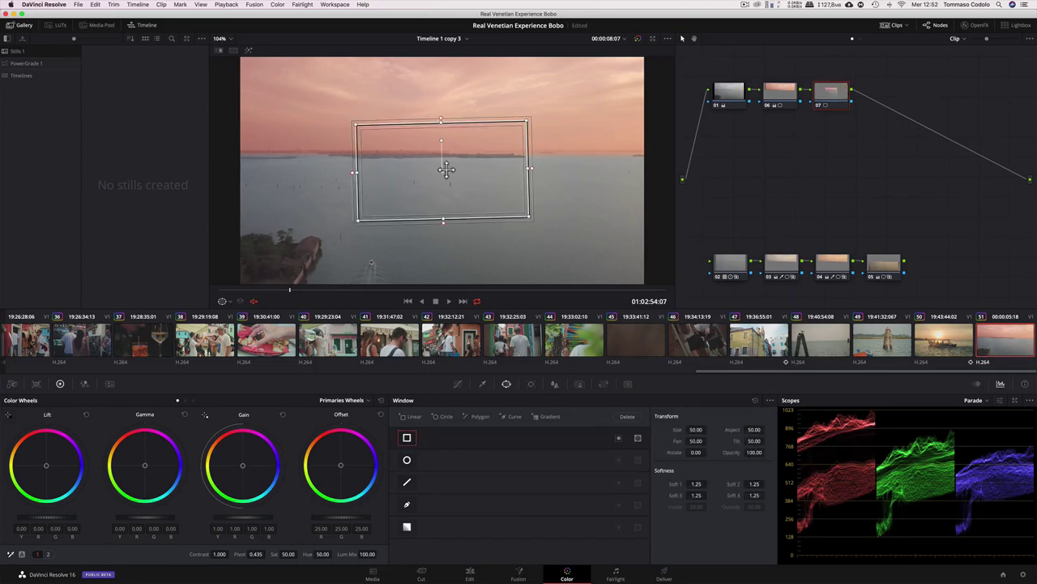
drag(447, 176, 316, 204)
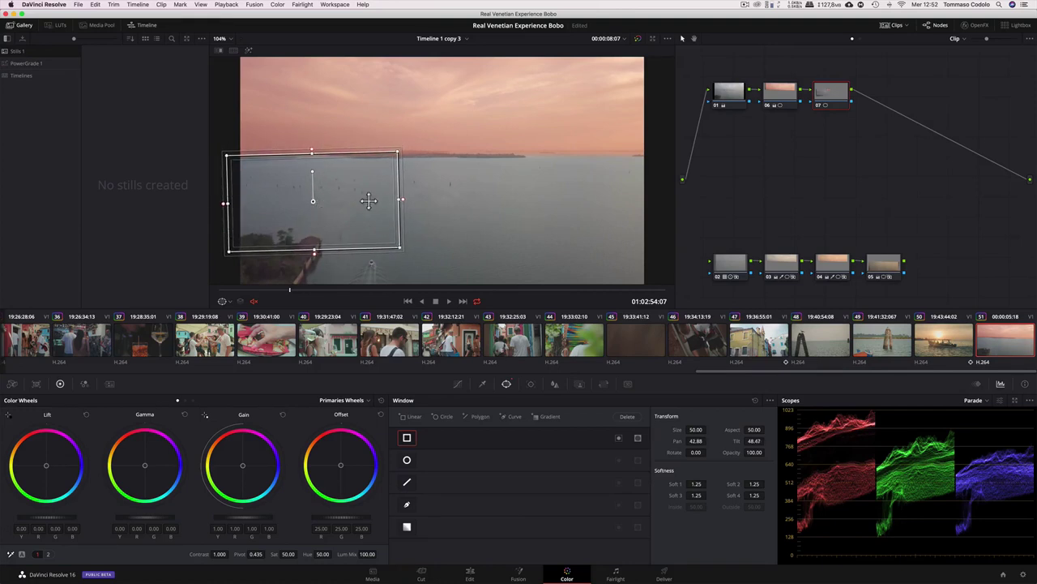
drag(401, 203, 672, 209)
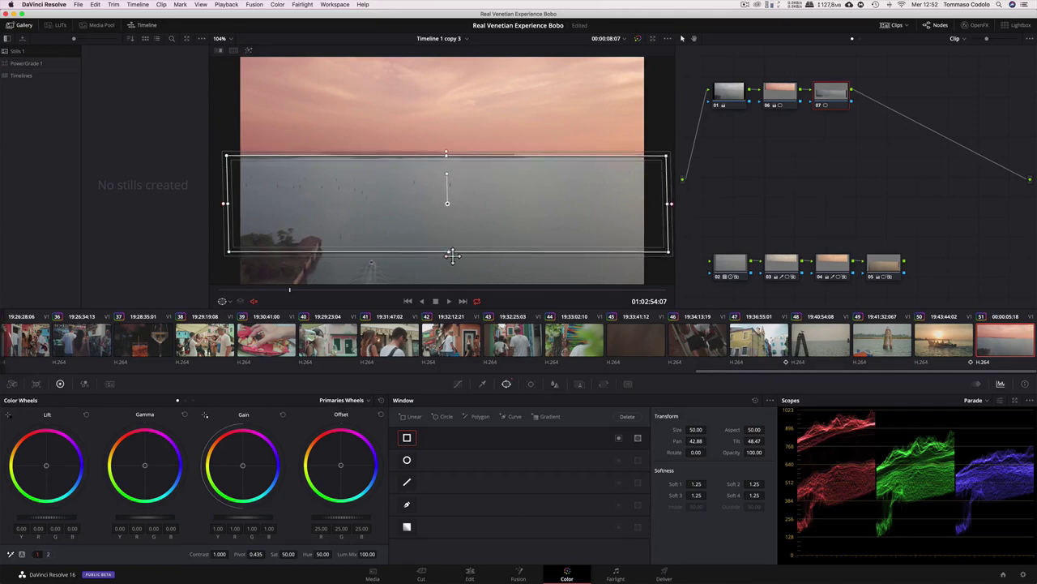
drag(452, 255, 455, 299)
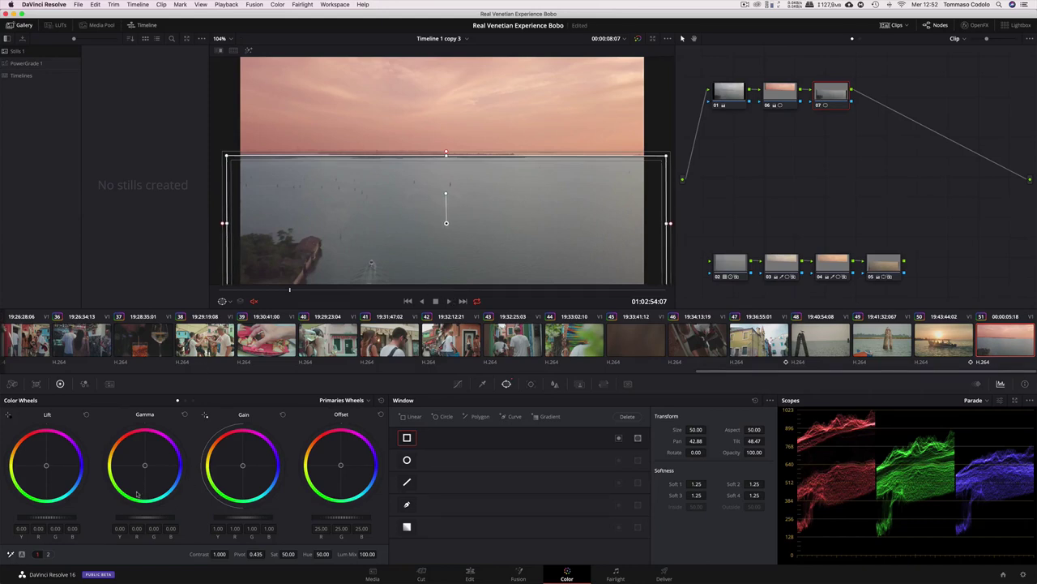
Step: Warm the windowed water to gain 1.09/0.98/0.92 RGB and turn the viewer overlay off
drag(145, 466, 143, 460)
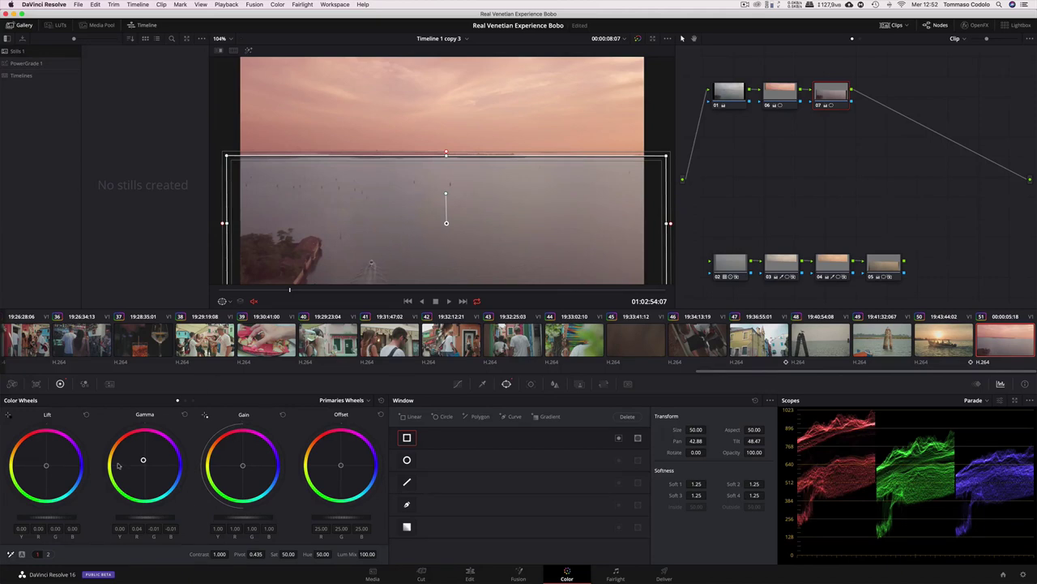
drag(46, 464, 46, 465)
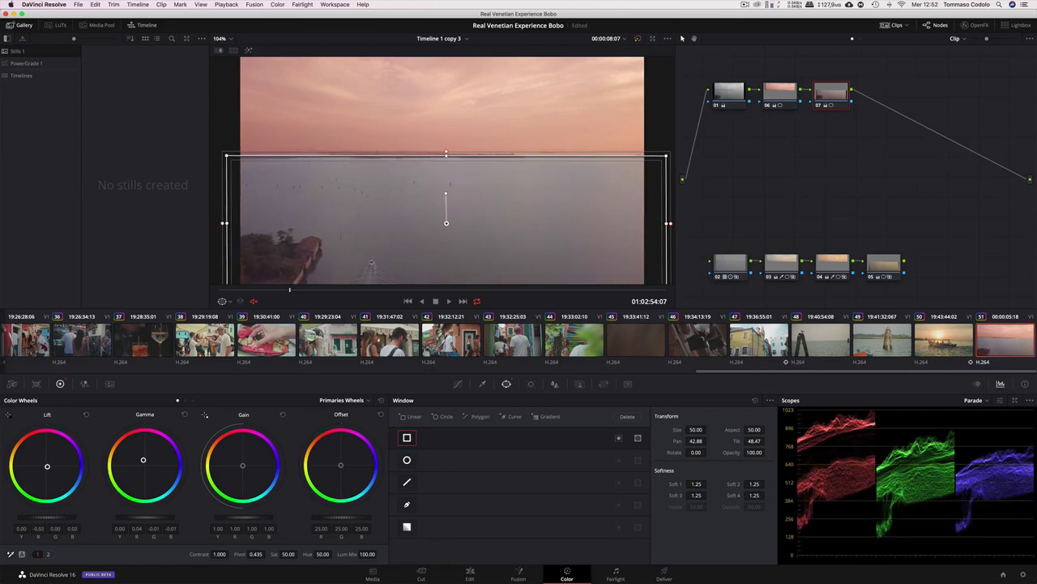
drag(242, 468, 241, 463)
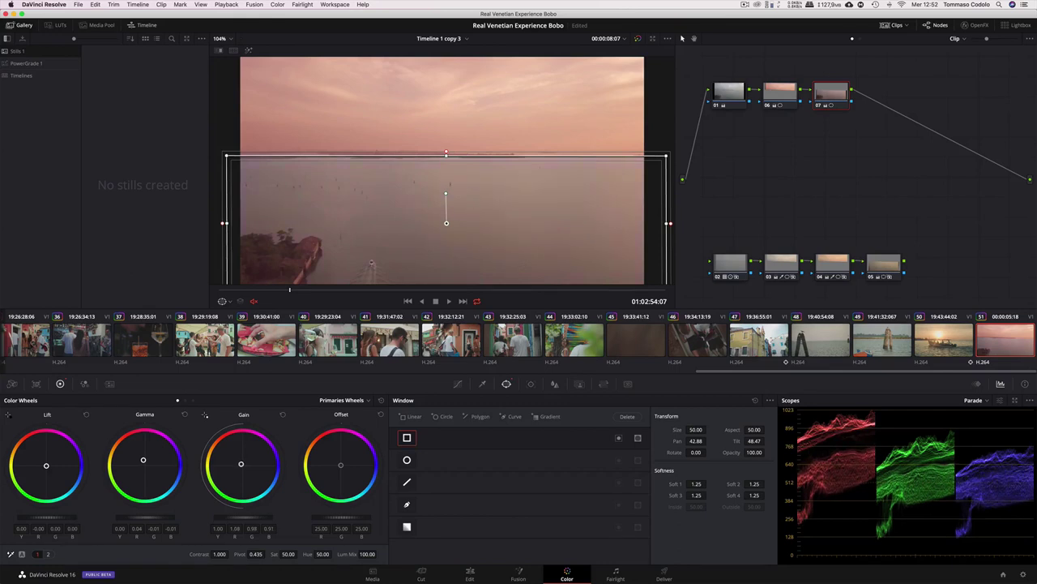
drag(242, 464, 240, 463)
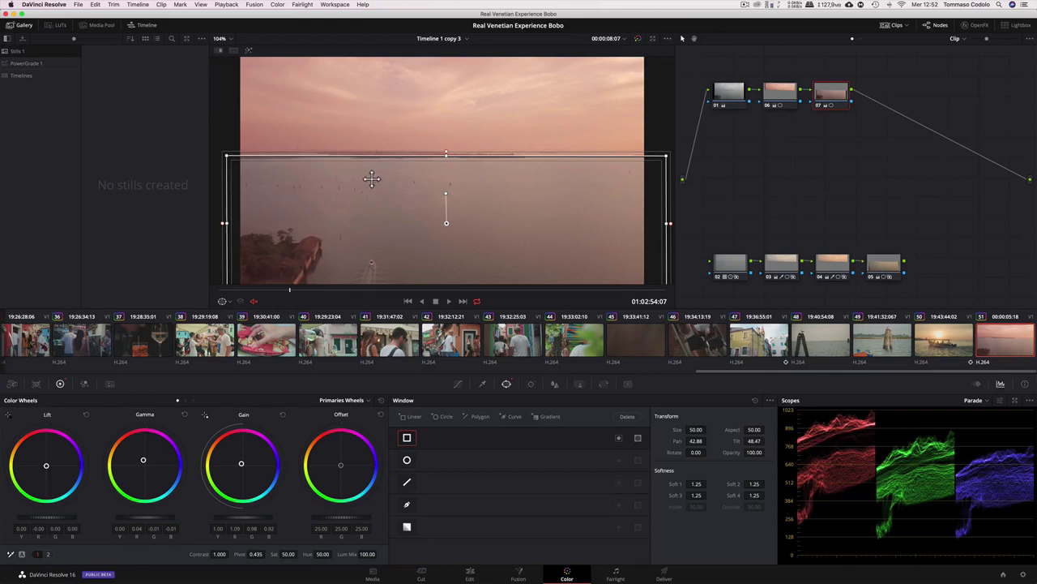
click(230, 302)
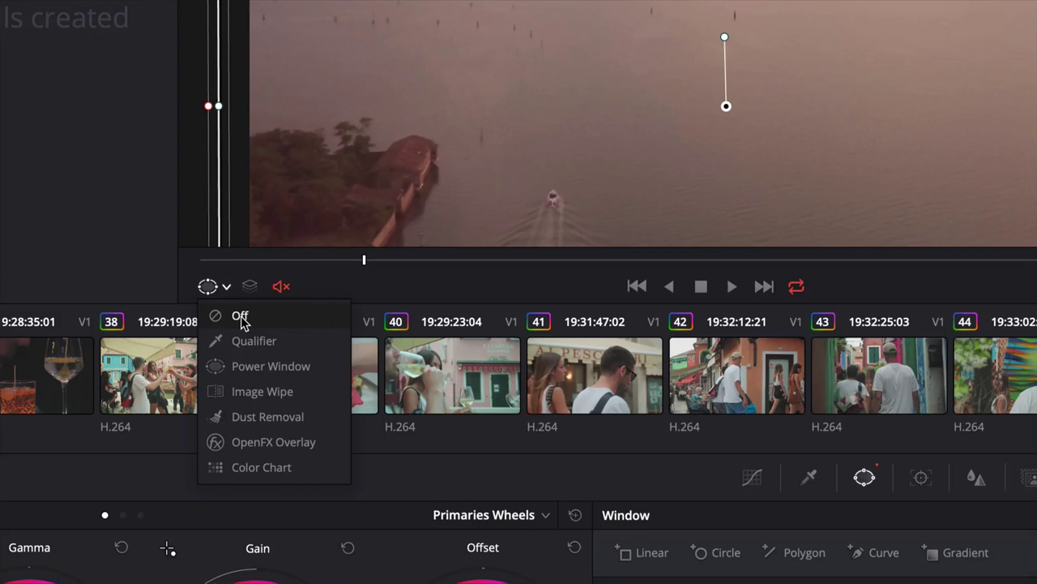
click(240, 316)
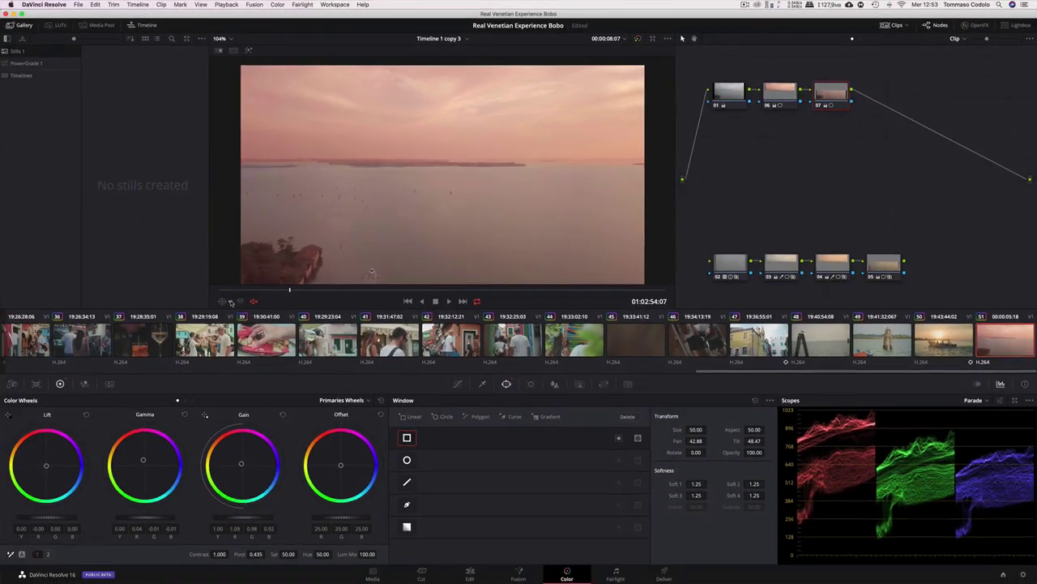
Step: Nudge node 06's sky window bottom edge onto the horizon with the window overlay temporarily shown
click(215, 304)
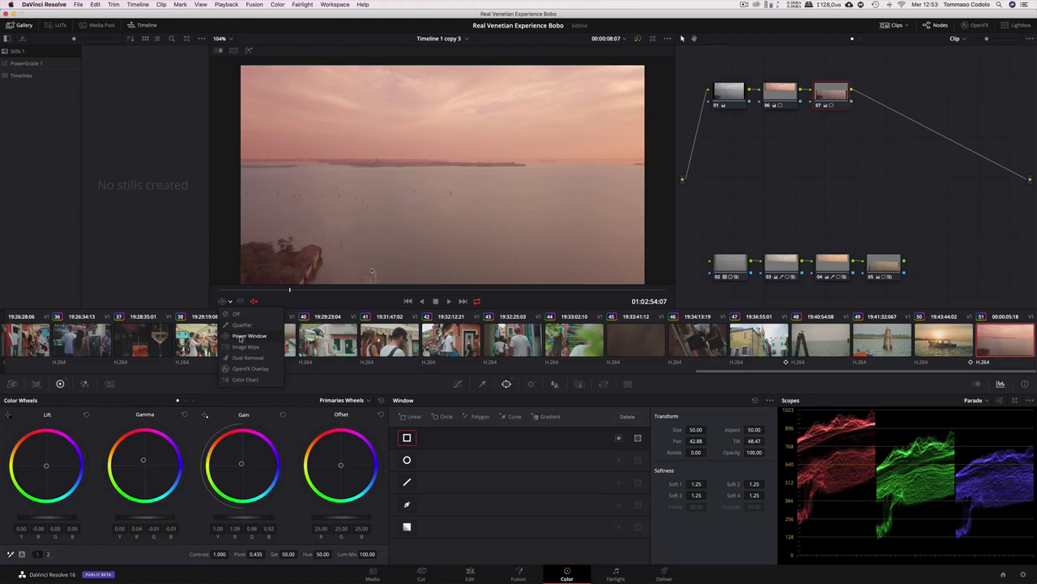
click(238, 335)
click(778, 94)
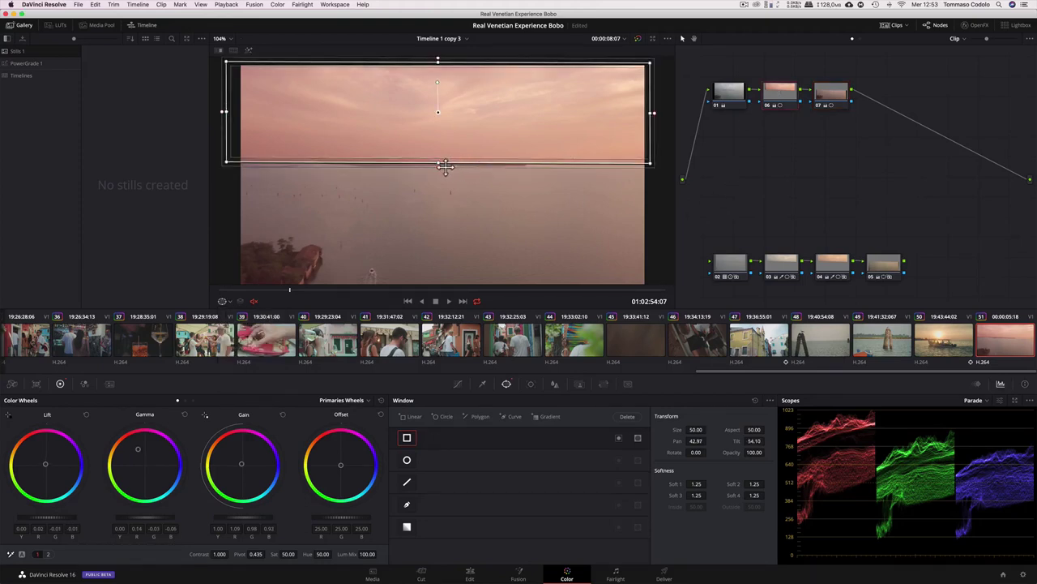
drag(442, 166, 443, 165)
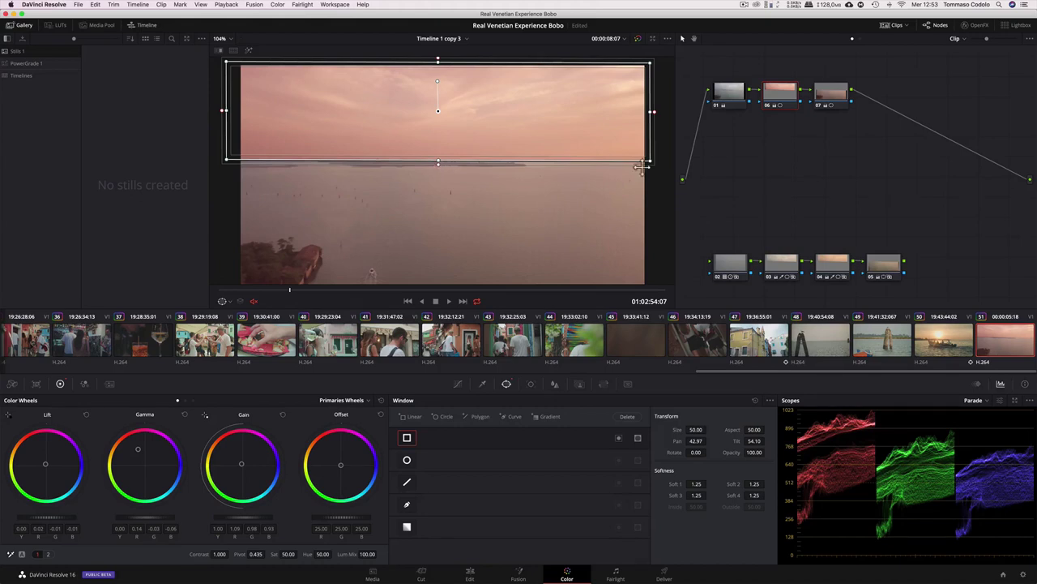
click(225, 300)
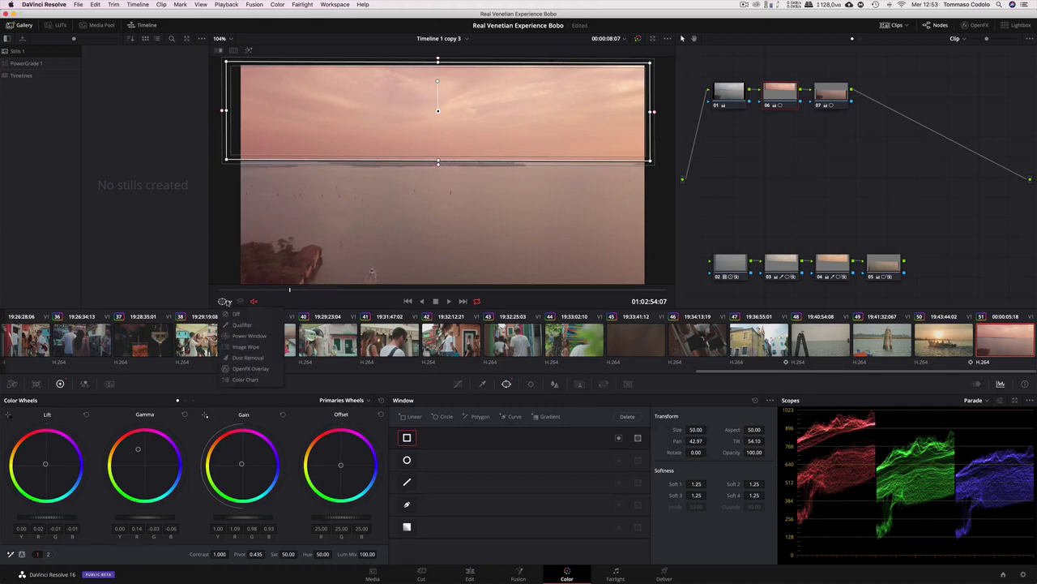
click(233, 316)
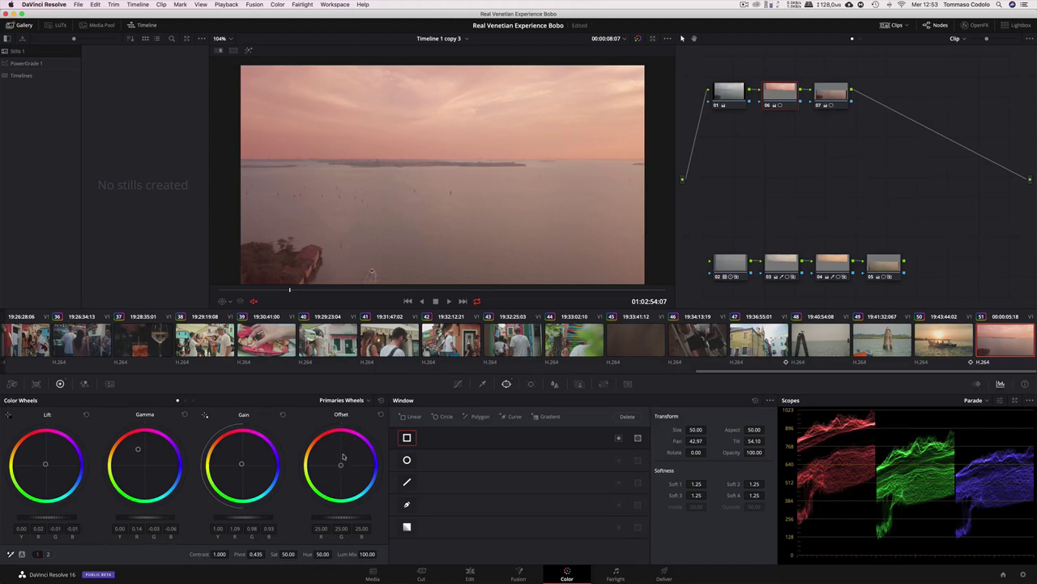
Step: Push the Offset of nodes 06 and 07 toward red, node 07 reaching 27.63/23.84/24.23
drag(341, 464, 323, 438)
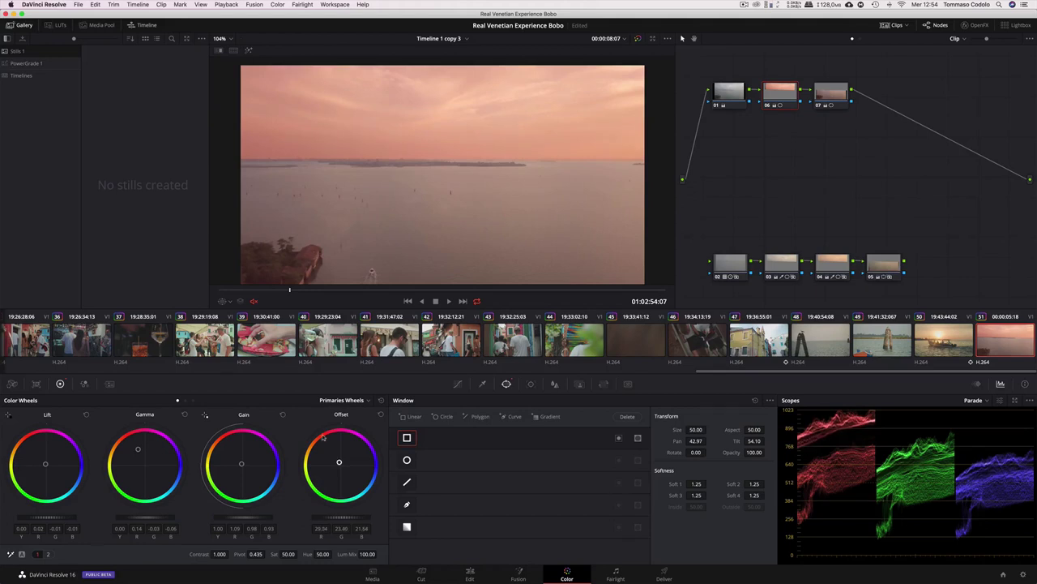
click(831, 94)
drag(340, 467, 334, 460)
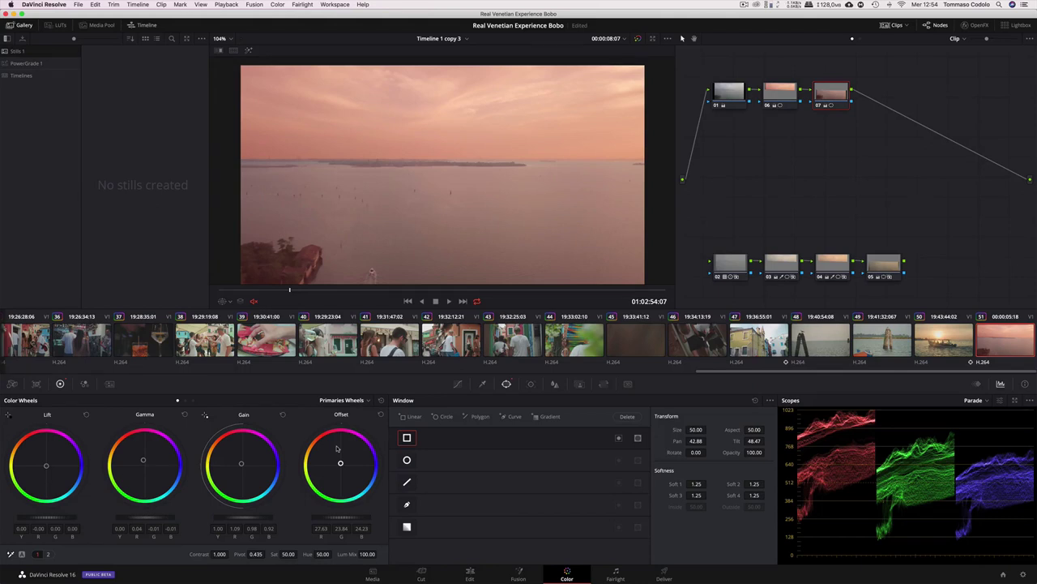
key(shift+d)
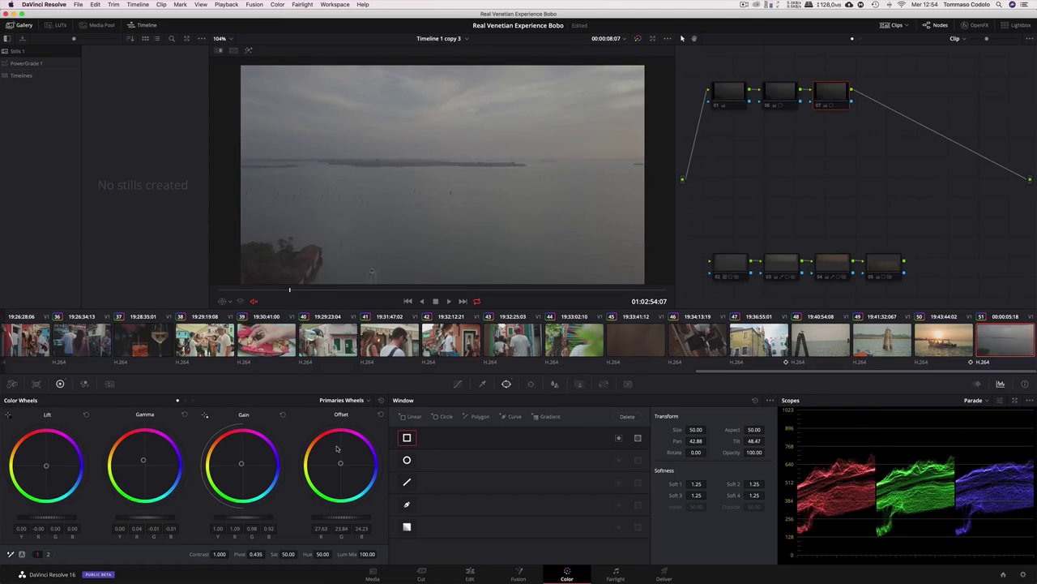
key(shift+d)
key(shift+d)
key(shift+d)
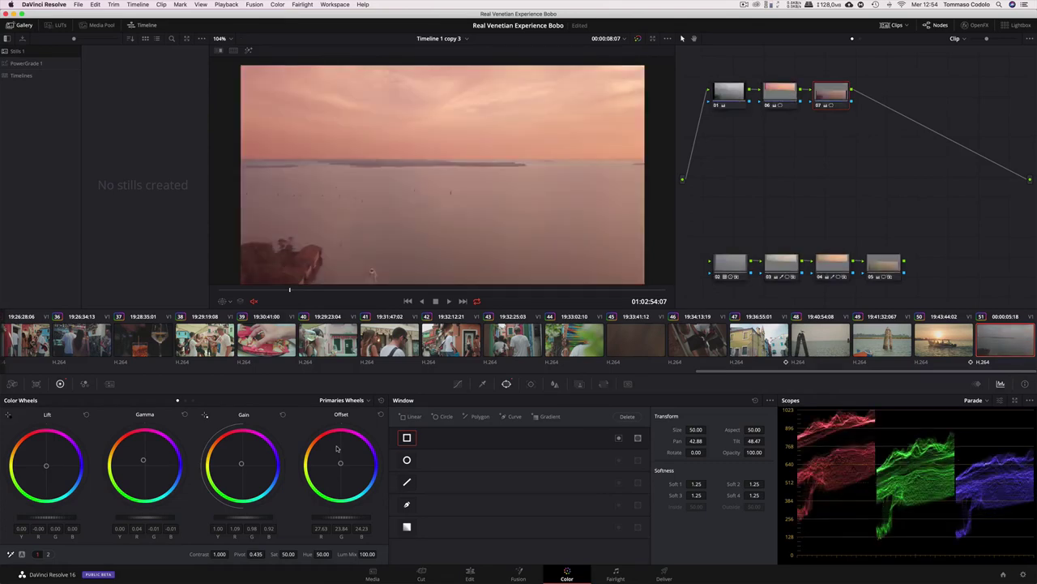
key(shift+d)
key(shift+d)
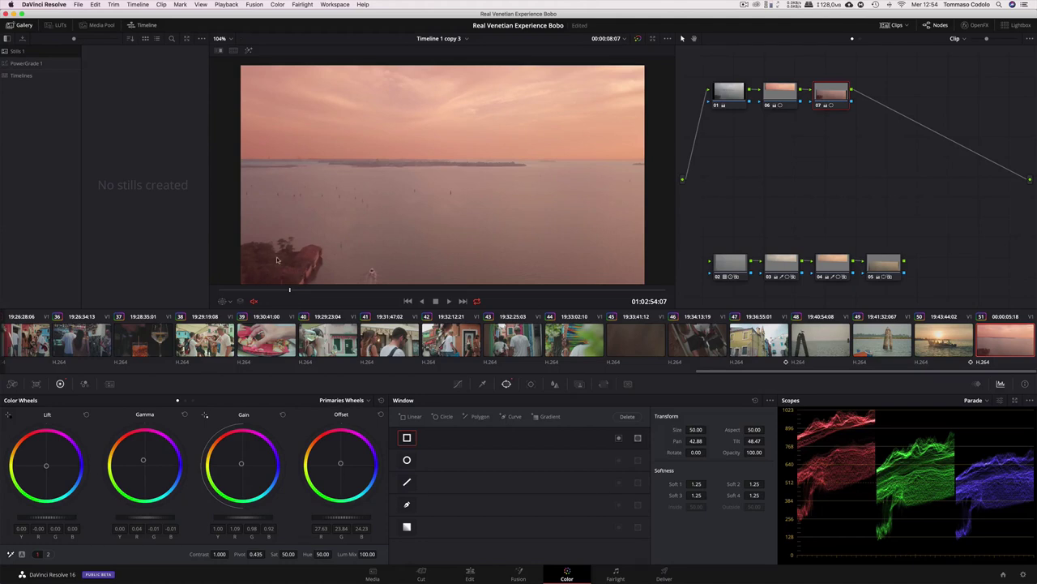
Step: Add serial node 08, zoom onto the island, return to clip start, and pick the Curve window
key(alt+s)
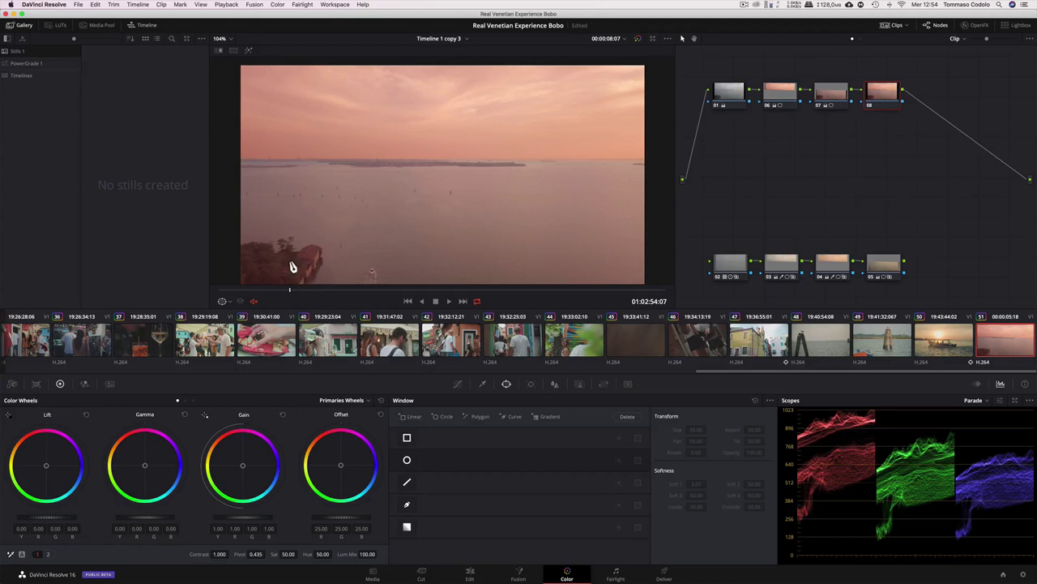
scroll(292, 267, down, 3)
scroll(292, 267, up, 2)
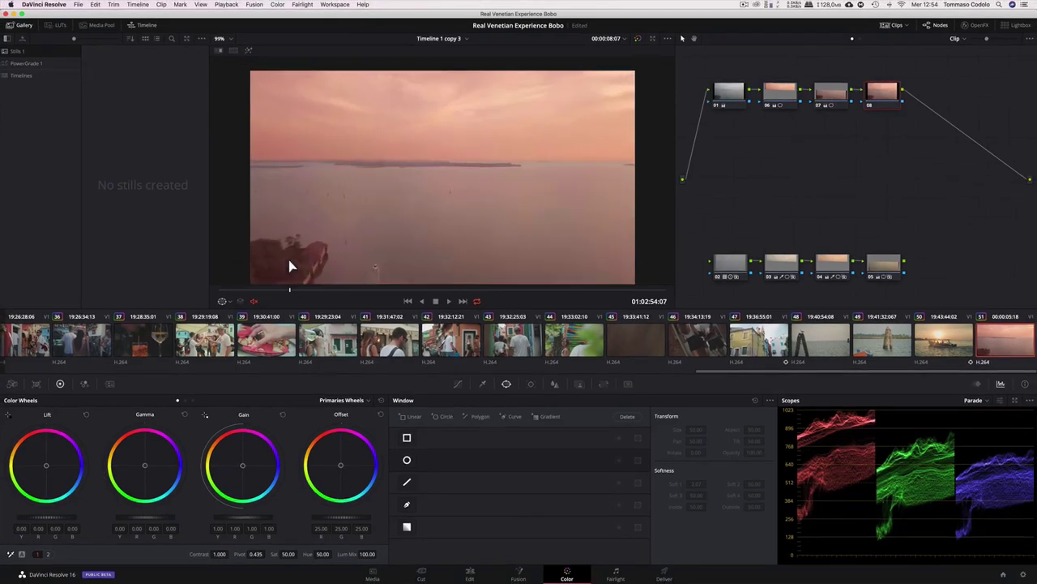
scroll(289, 261, up, 3)
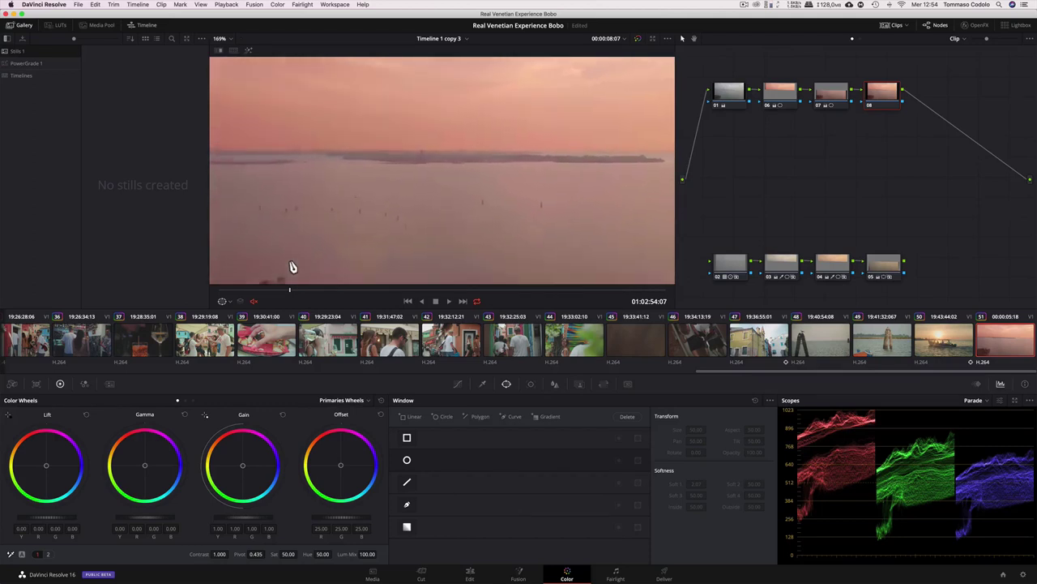
scroll(293, 266, down, 5)
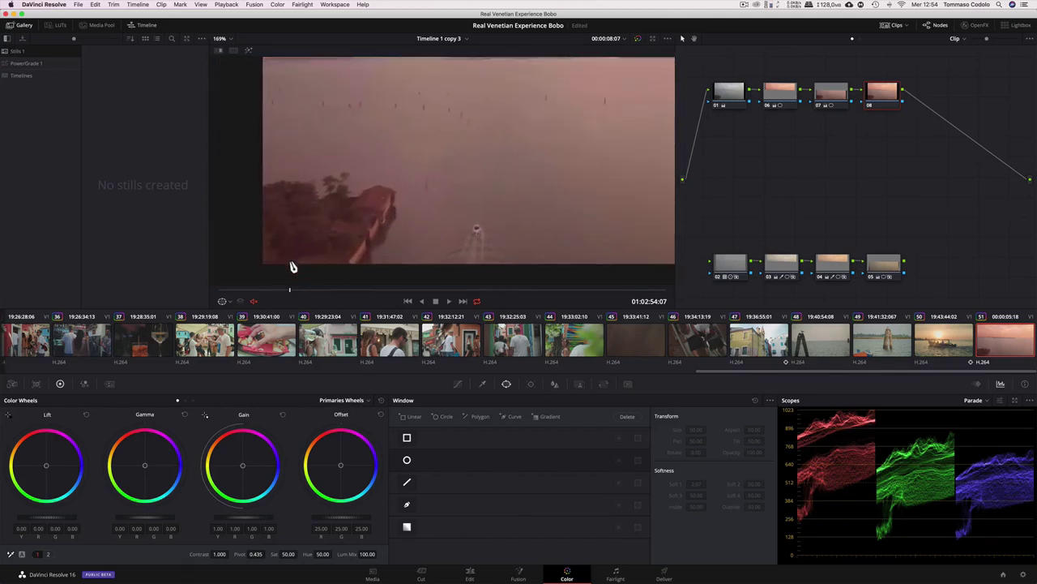
click(291, 289)
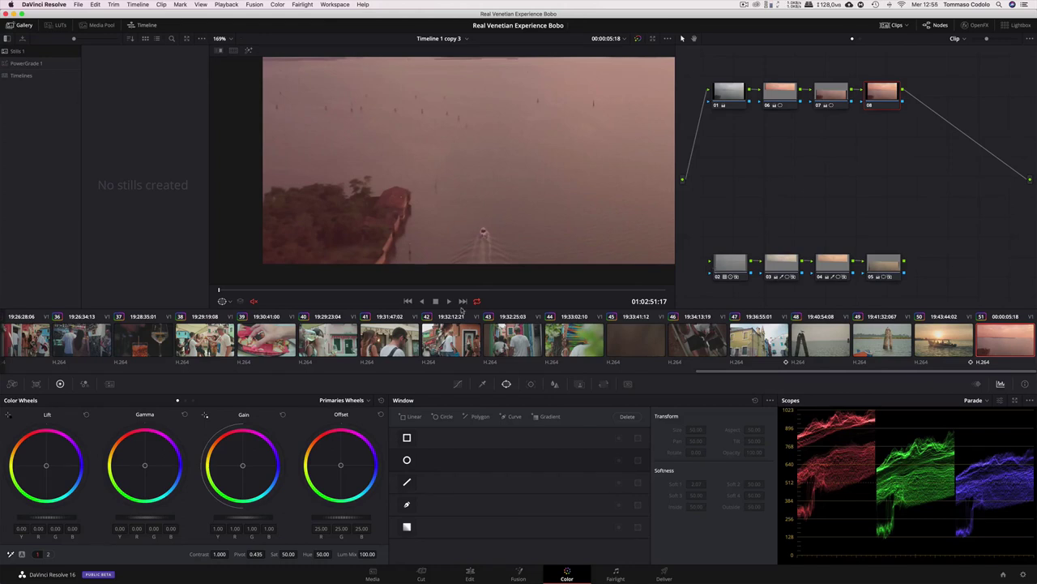
click(407, 504)
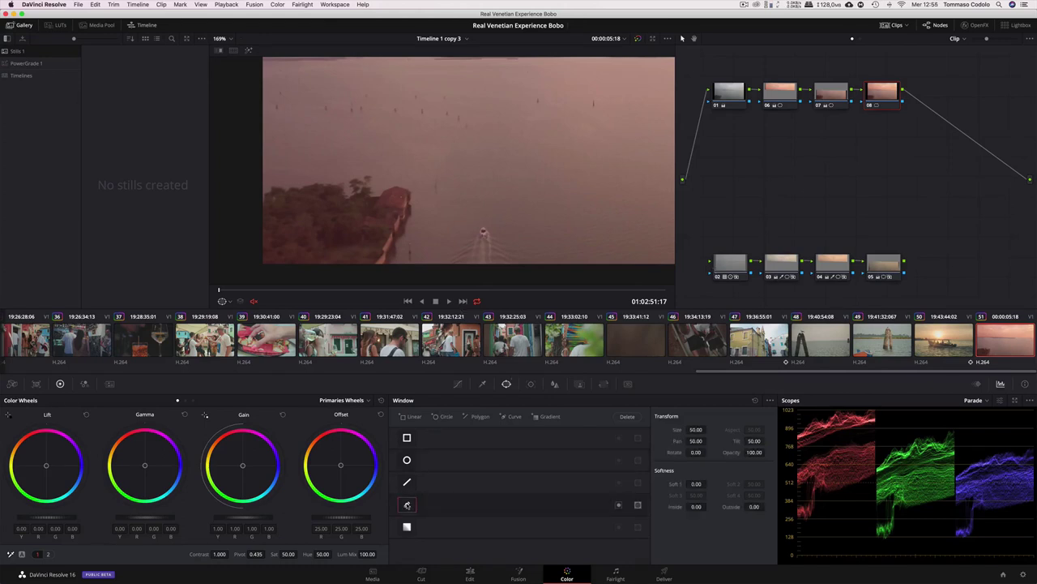
Step: Draw curve points from the frame bottom up the shoreline, around the island's right tip and treeline
click(384, 261)
click(394, 238)
click(410, 190)
click(397, 186)
click(381, 192)
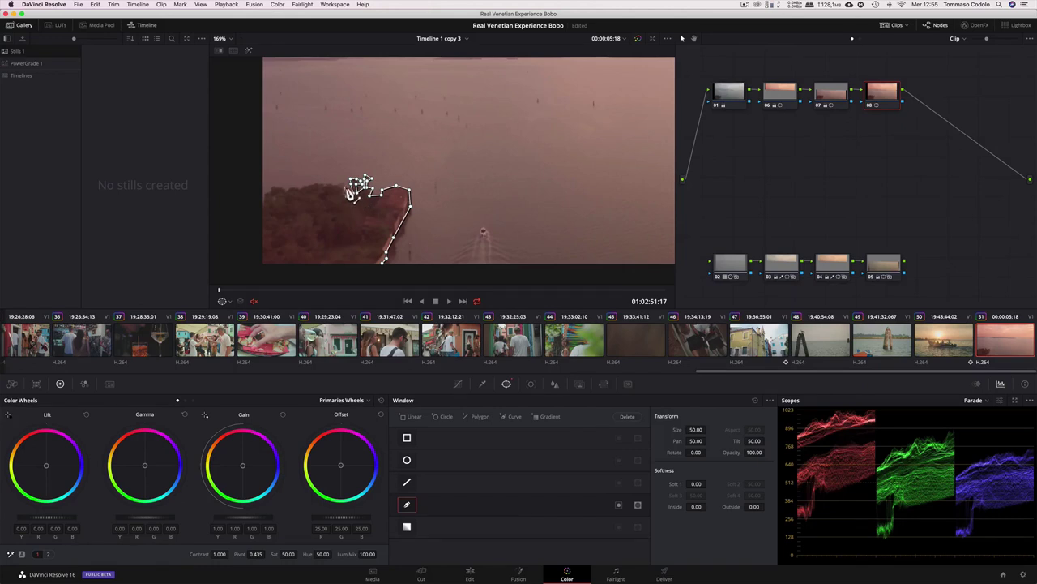
click(332, 182)
click(316, 181)
Step: Continue the curve along the left edge, close it below the island, and bring up the tracker
click(300, 186)
click(273, 188)
click(264, 193)
click(241, 225)
click(239, 271)
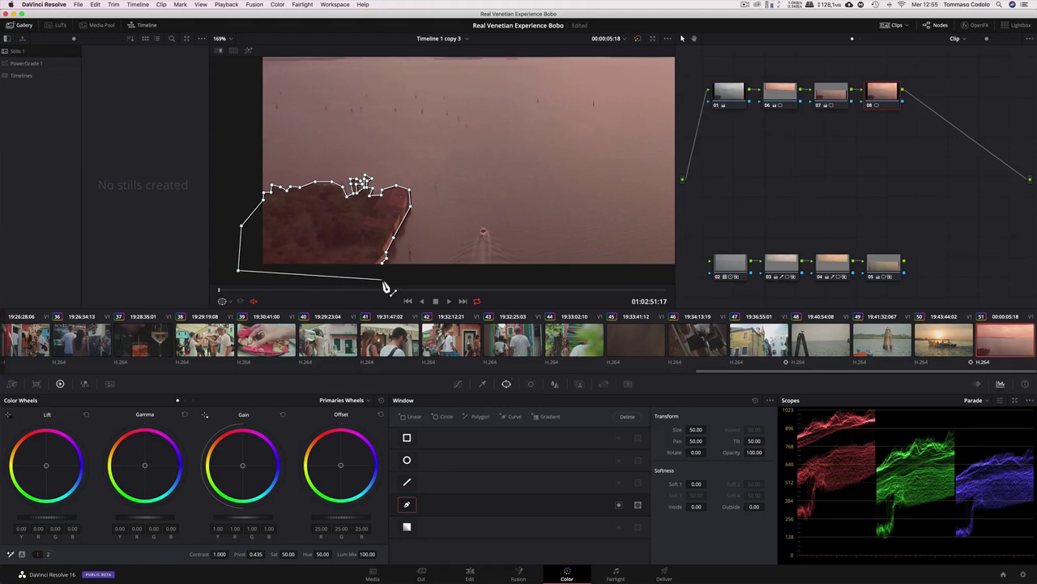
click(385, 271)
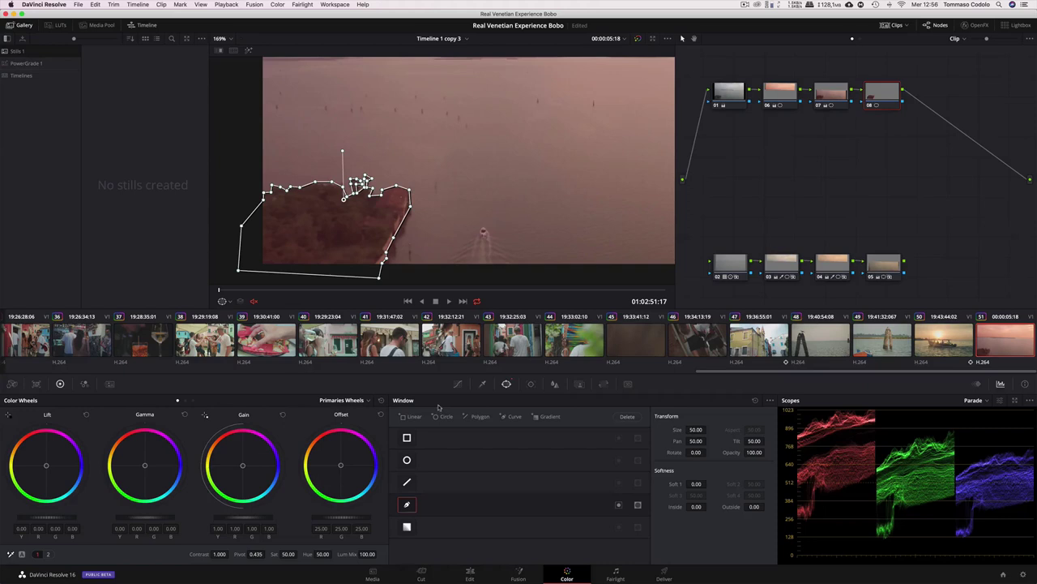
click(531, 384)
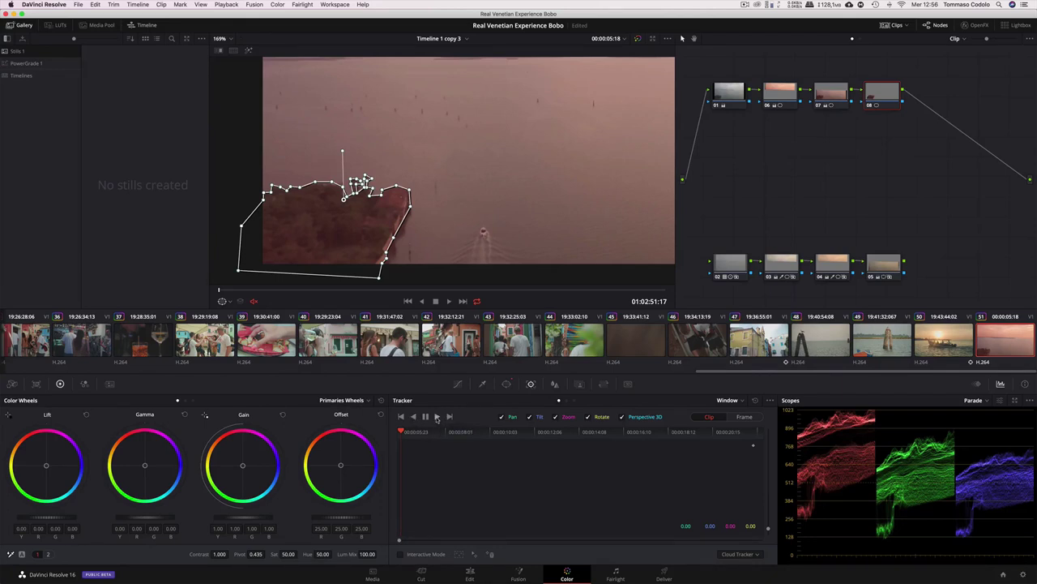
Step: Track the island curve window forward through the whole clip
click(437, 416)
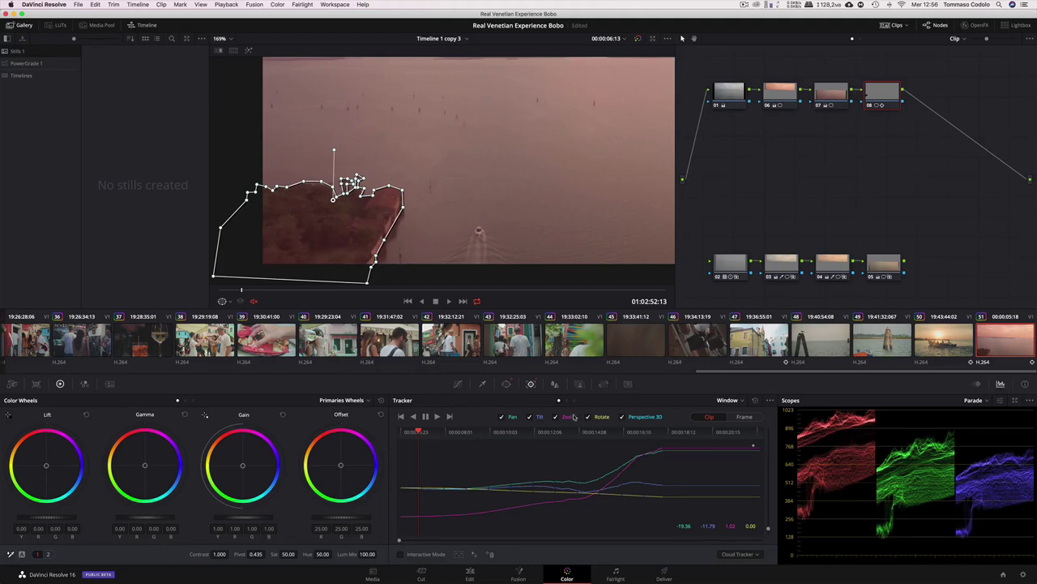
Step: Cool the island with offset 18.37/26.01/28.77 plus slight blue Gain and Gamma shifts
mouse_move(341, 468)
mouse_down()
mouse_move(351, 484)
mouse_move(342, 469)
mouse_up()
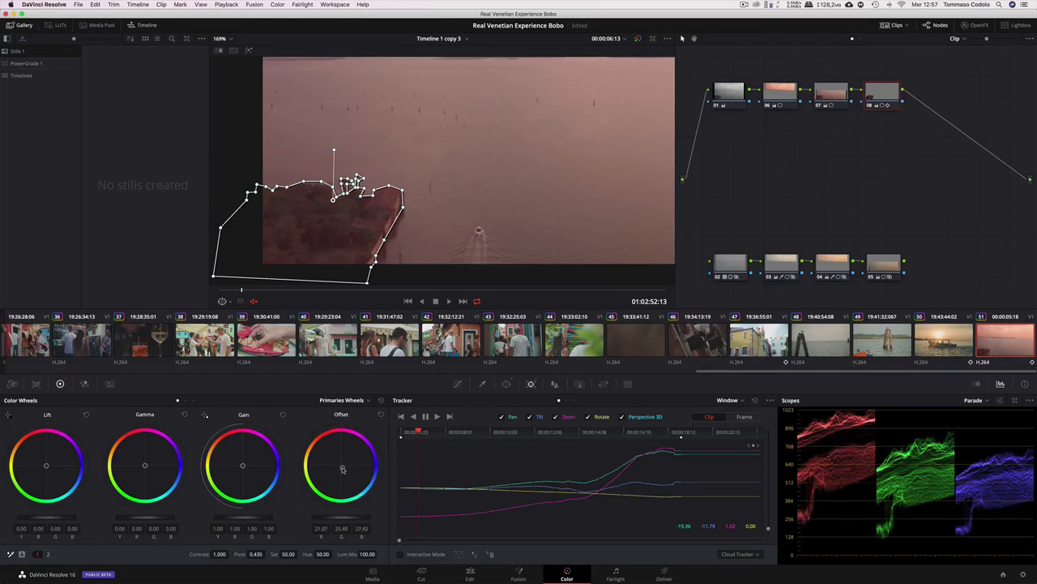
drag(343, 469, 351, 487)
drag(243, 465, 243, 467)
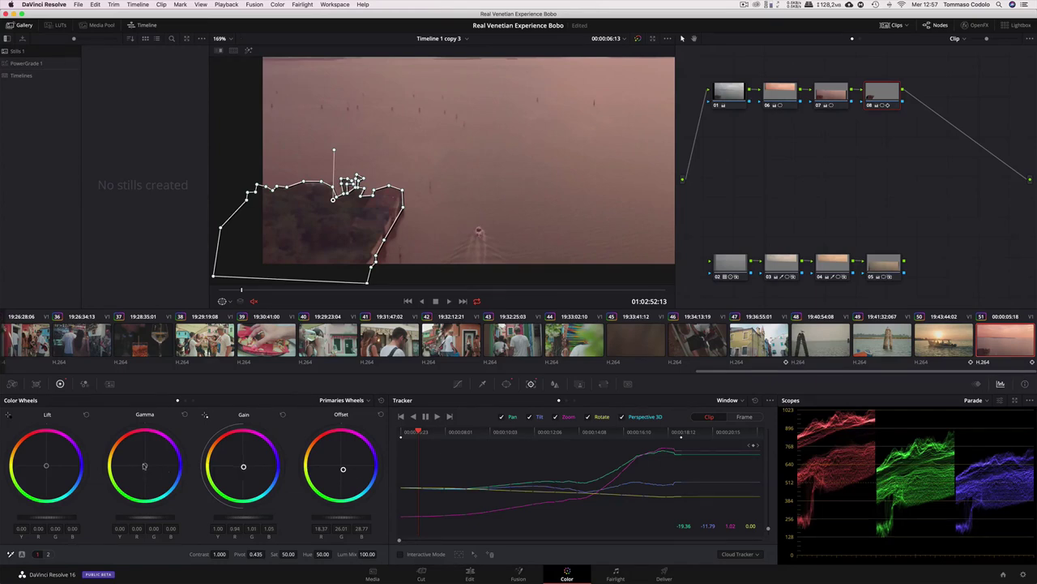
drag(145, 466, 153, 466)
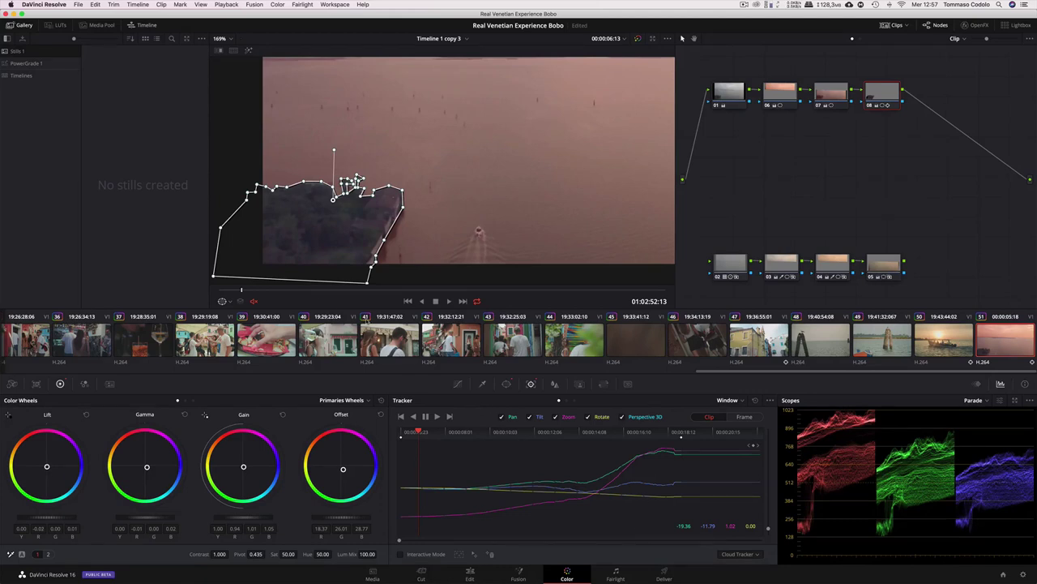
Step: Return to the clip start, set viewer zoom to Fit, and turn the viewer overlay Off
key(Up)
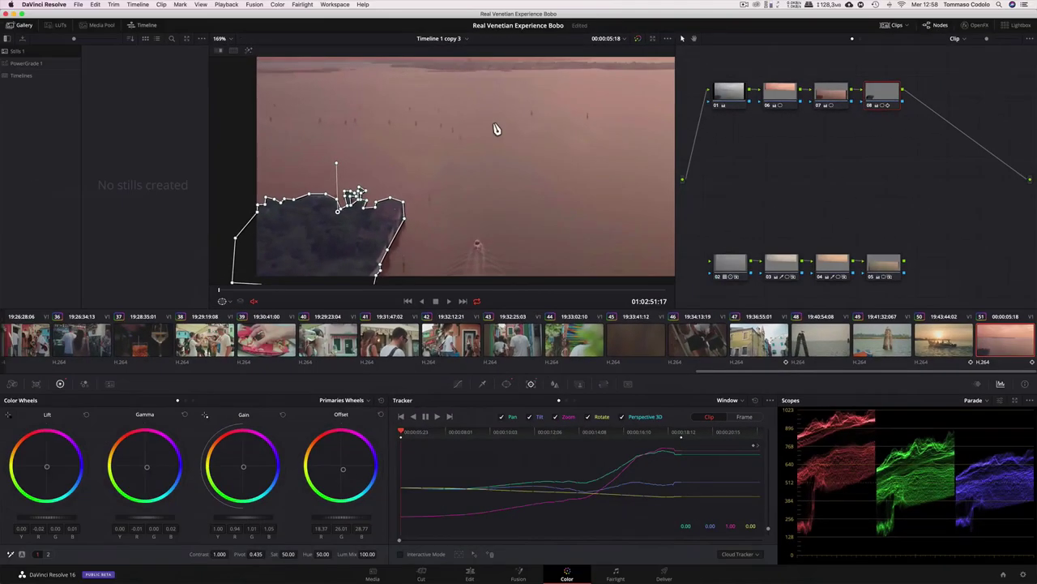
scroll(494, 128, down, 5)
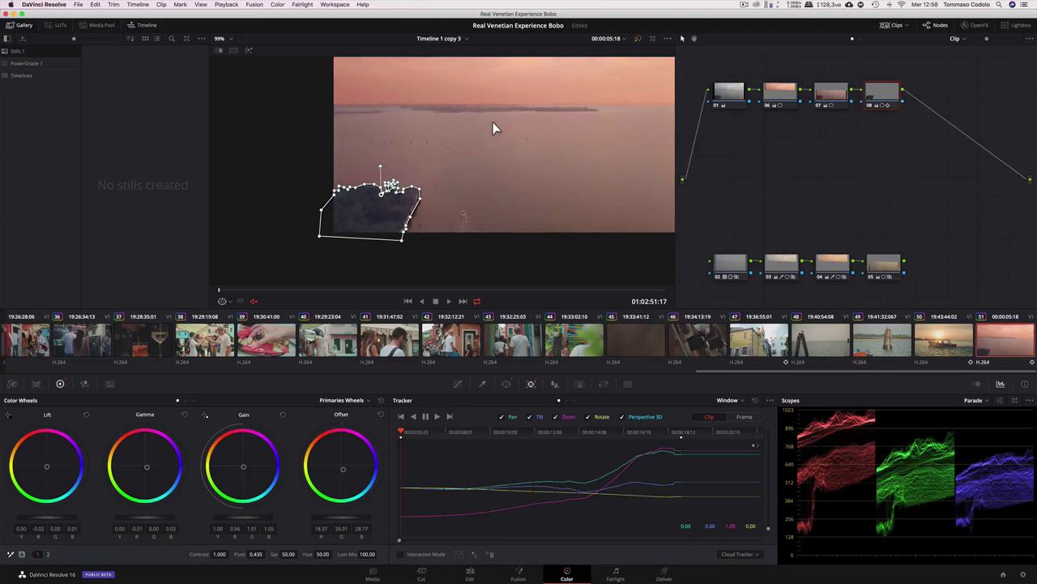
click(231, 41)
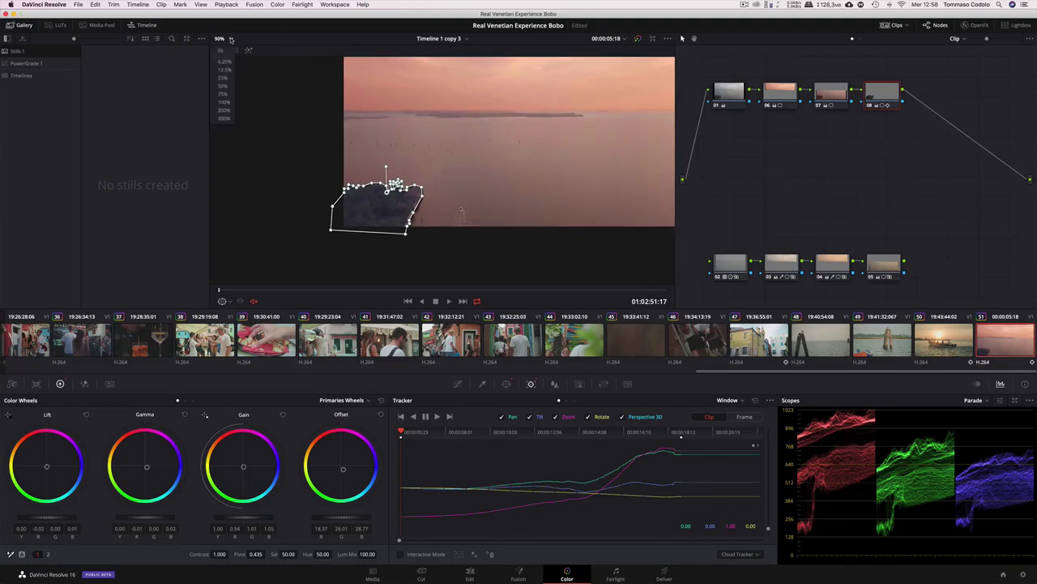
click(222, 53)
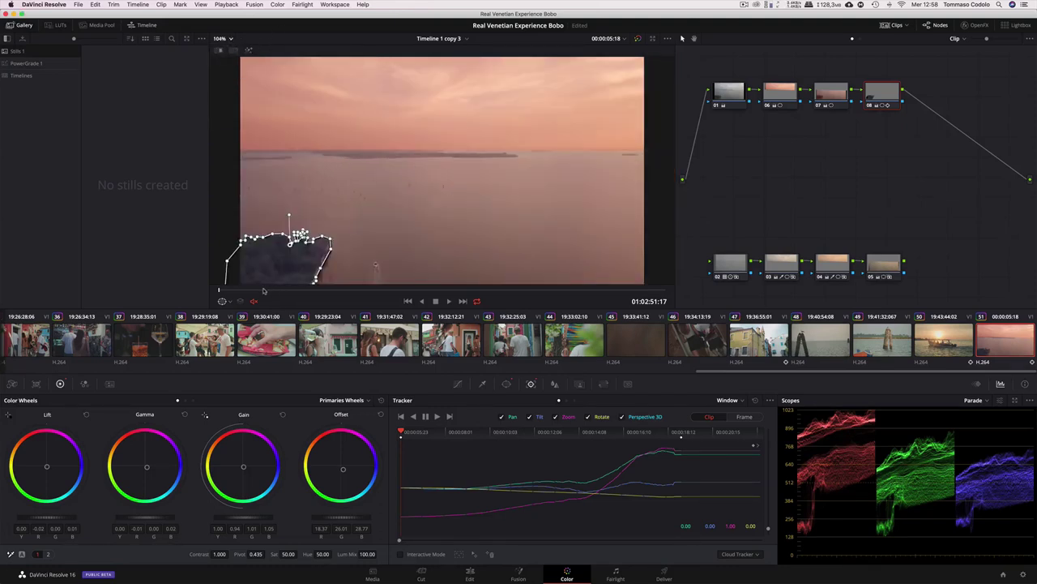
click(228, 302)
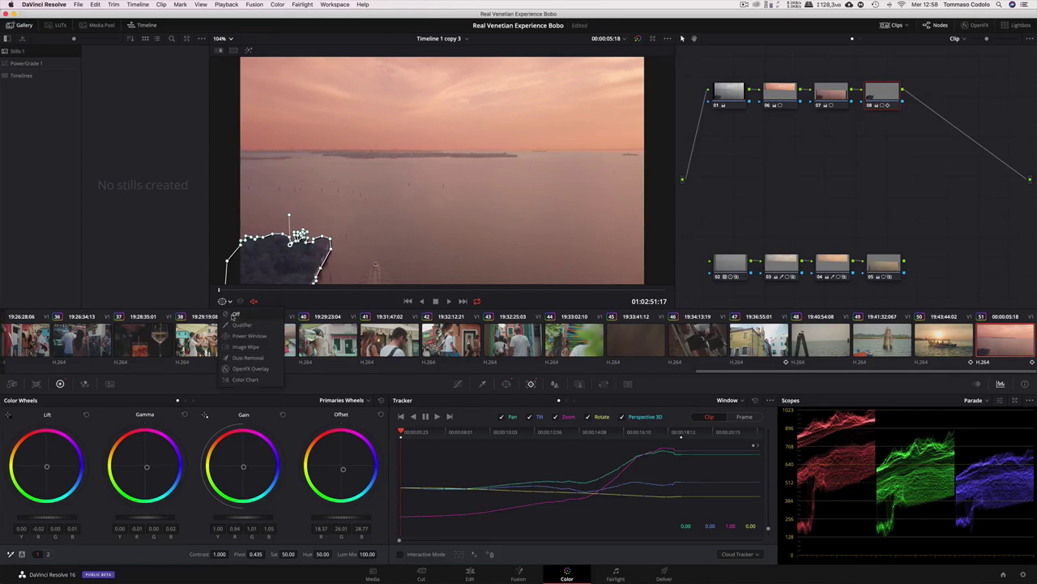
click(233, 314)
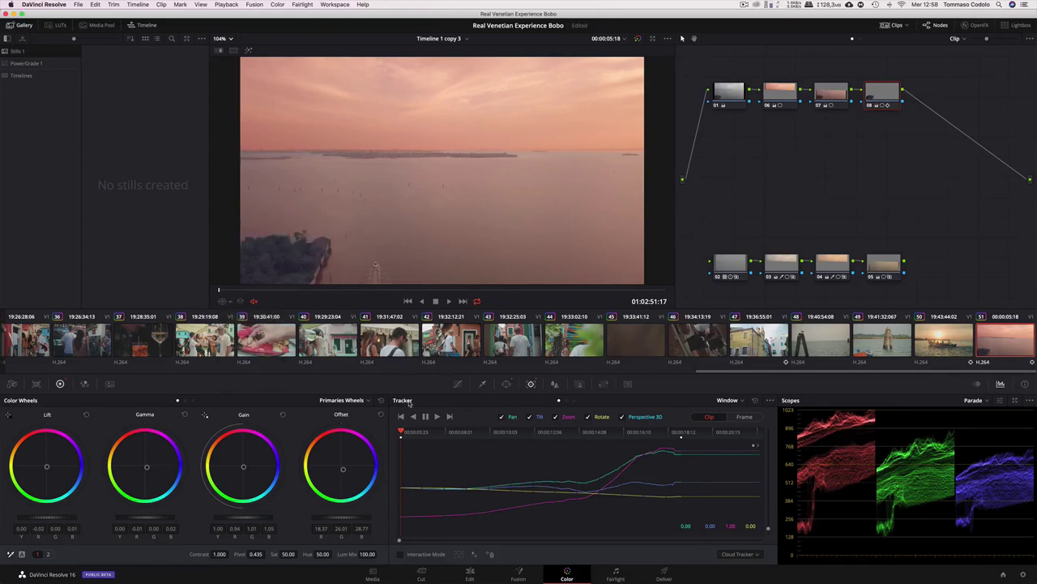